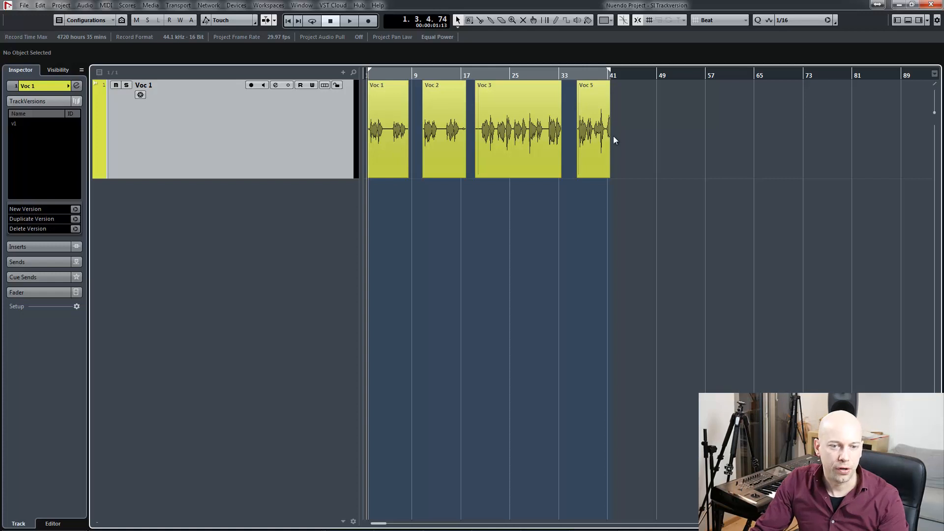
Copy all four vocal events to the empty area of the same track, starting at about bar 51
{"action": "left_click_drag", "start_coordinate": [650, 128], "coordinate": [388, 134]}
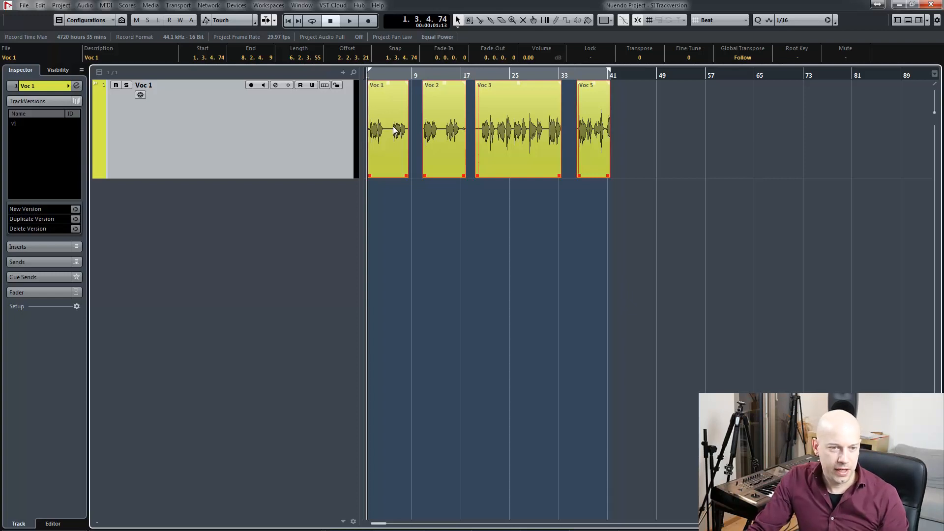
{"action": "left_click_drag", "start_coordinate": [394, 126], "coordinate": [699, 113]}
{"action": "left_click", "coordinate": [485, 239]}
Cut the silent middle section out of the first Voc 1 event and move its second phrase earlier to narrow the gap
{"action": "key", "text": "3"}
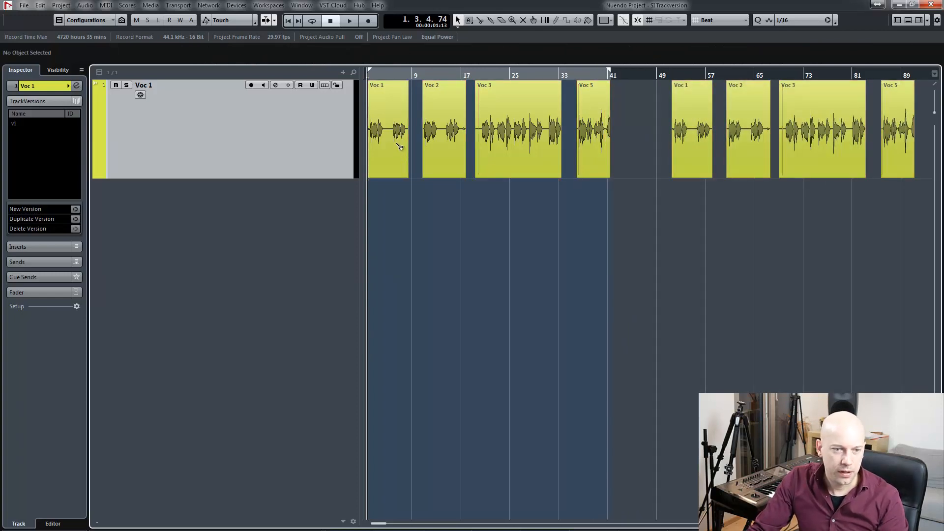
{"action": "left_click", "coordinate": [385, 132]}
{"action": "left_click", "coordinate": [396, 133]}
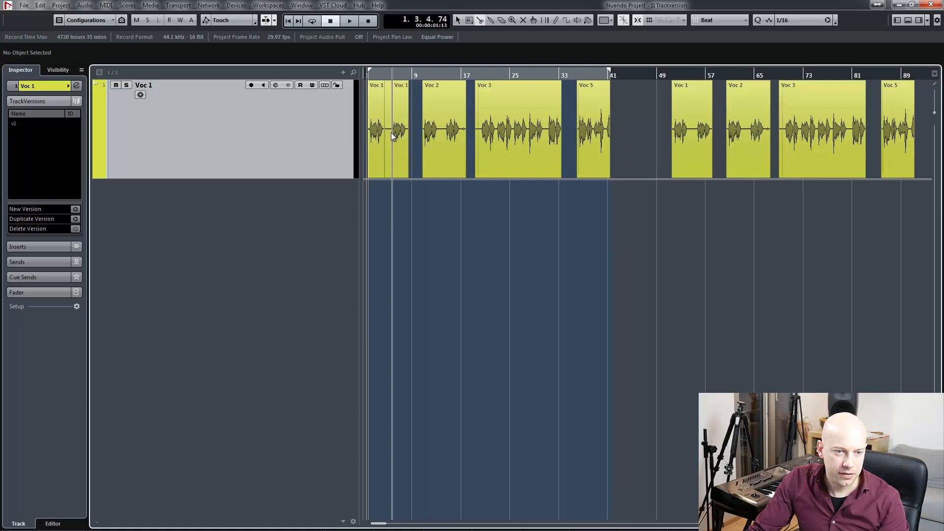
{"action": "key", "text": "1"}
{"action": "left_click", "coordinate": [390, 133]}
{"action": "left_click", "coordinate": [400, 132]}
{"action": "left_click_drag", "start_coordinate": [395, 134], "coordinate": [390, 135]}
Delete the first Voc 2 event and move the neighbouring Voc 3 event earlier to start at 8.4.1.0
{"action": "left_click", "coordinate": [455, 139]}
{"action": "key", "text": "Delete"}
{"action": "left_click", "coordinate": [512, 140]}
{"action": "left_click_drag", "start_coordinate": [484, 144], "coordinate": [420, 143]}
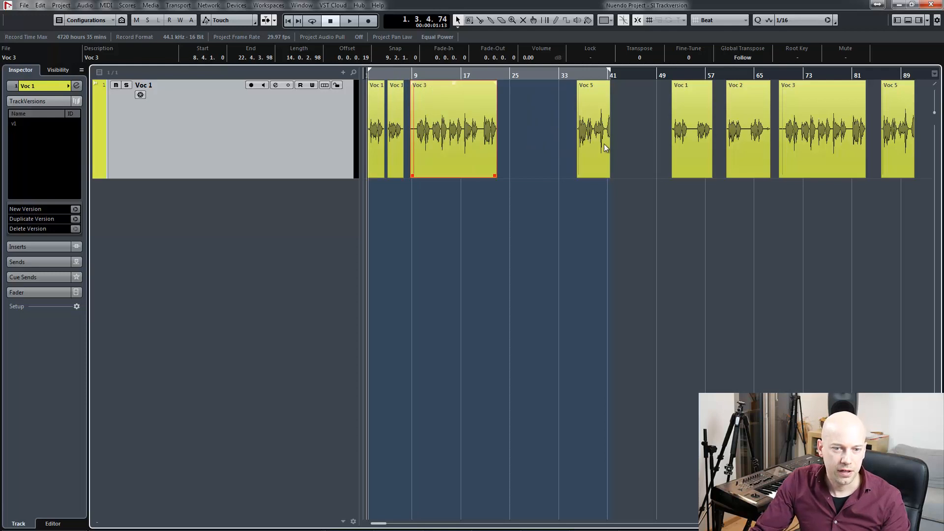
Shorten the first Voc 5 event to end at 38.4.4.118 and move it earlier to about bar 24
{"action": "left_click_drag", "start_coordinate": [606, 174], "coordinate": [595, 174]}
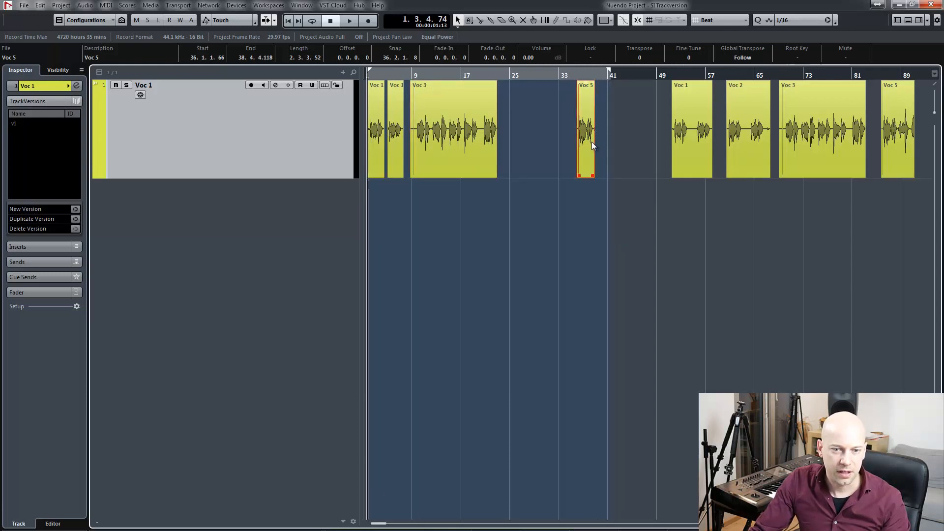
{"action": "left_click_drag", "start_coordinate": [587, 135], "coordinate": [515, 134]}
{"action": "left_click", "coordinate": [632, 146]}
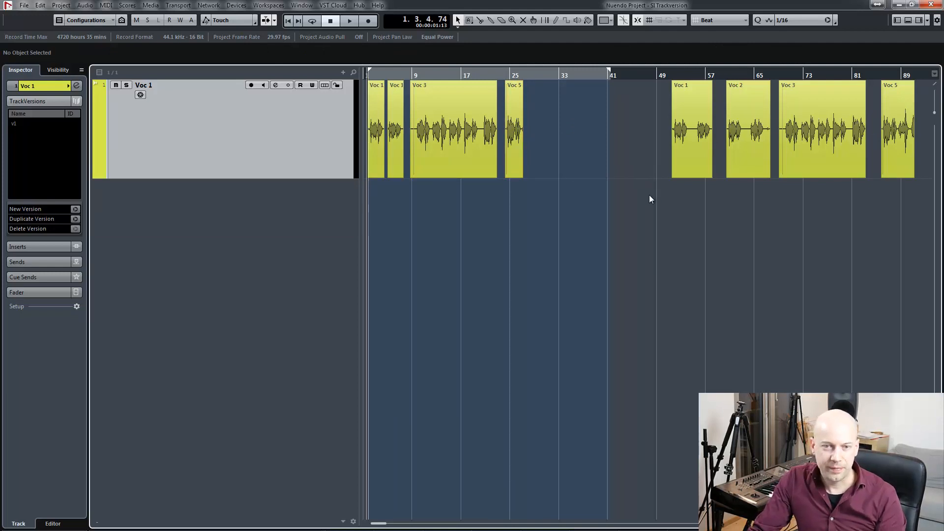
Undo all edits on the vocal track, back to the four original events without the copies
{"action": "key", "text": "g"}
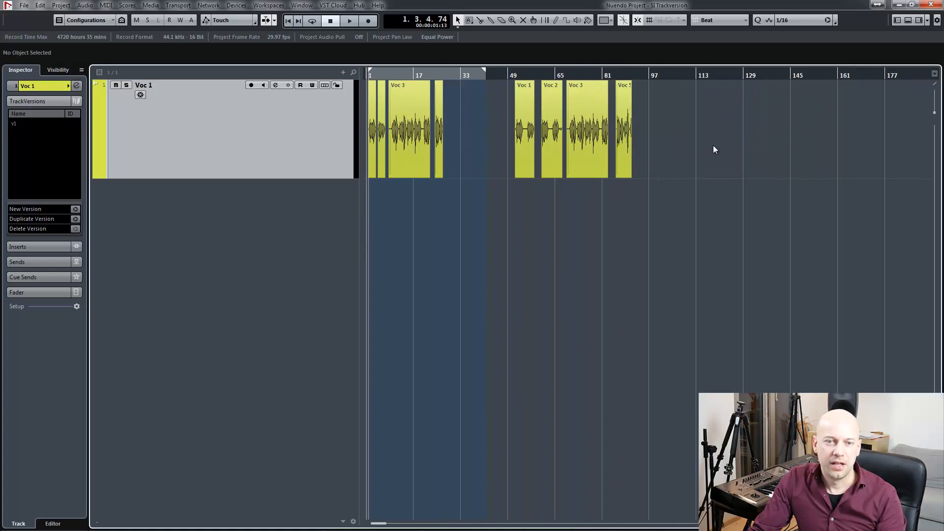
{"action": "key", "text": "h"}
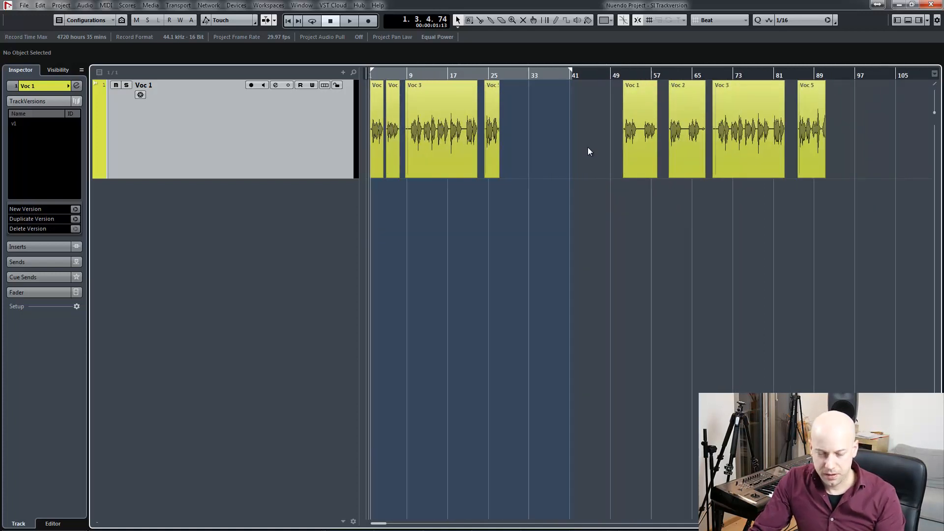
{"action": "key", "text": "ctrl+z"}
{"action": "key", "text": "ctrl+z"}
{"action": "key", "text": "ctrl+z"}
{"action": "key", "text": "ctrl+z"}
{"action": "key", "text": "ctrl+z"}
{"action": "key", "text": "ctrl+z"}
{"action": "key", "text": "ctrl+z"}
{"action": "key", "text": "ctrl+z"}
{"action": "key", "text": "ctrl+z"}
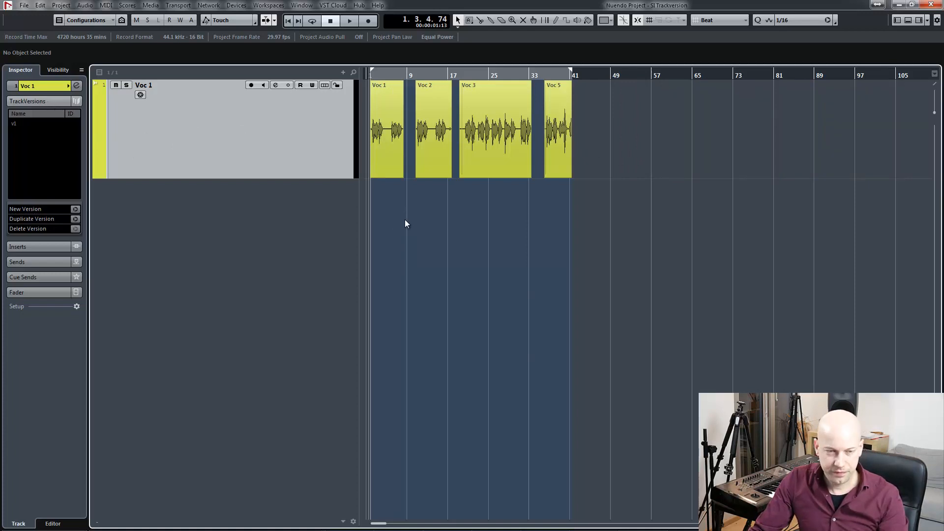
Duplicate the Voc 1 track's version and rename version v1 as Original
{"action": "key", "text": "h"}
{"action": "key", "text": "h"}
{"action": "key", "text": "h"}
{"action": "key", "text": "h"}
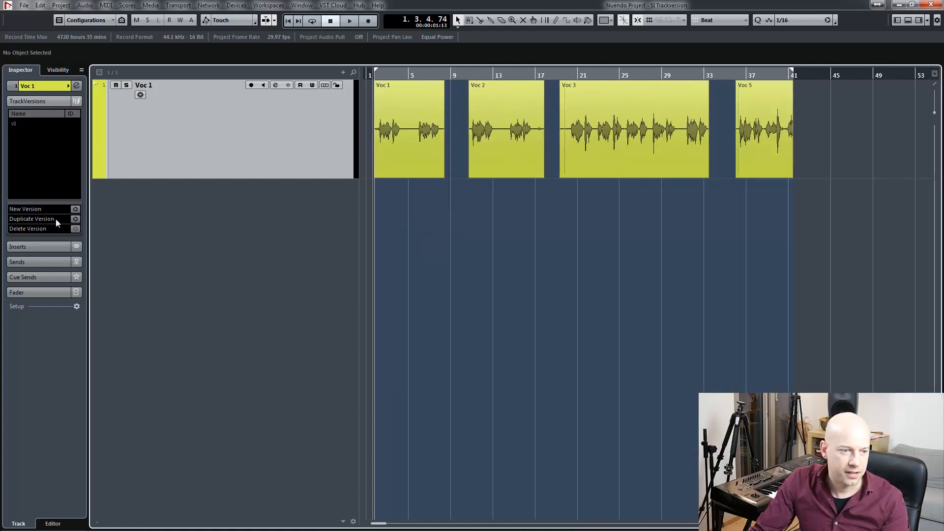
{"action": "left_click", "coordinate": [75, 219]}
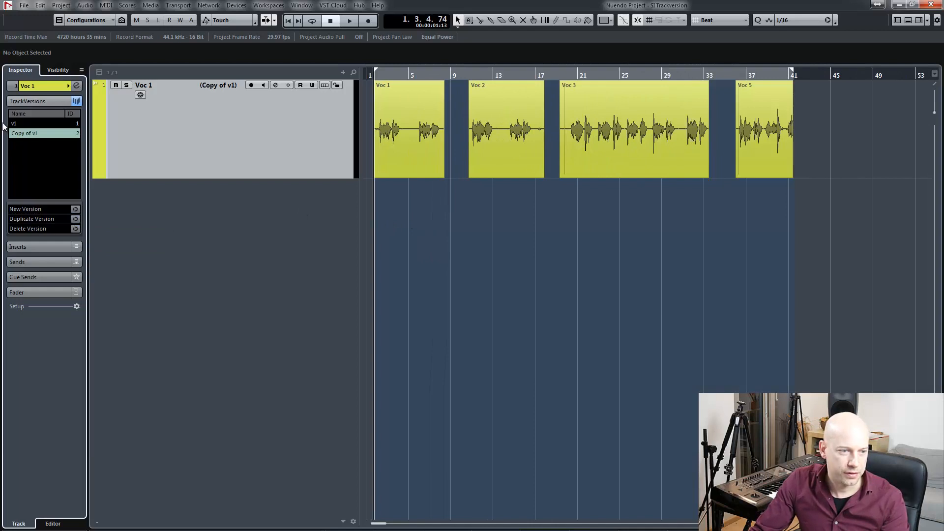
{"action": "double_click", "coordinate": [23, 123]}
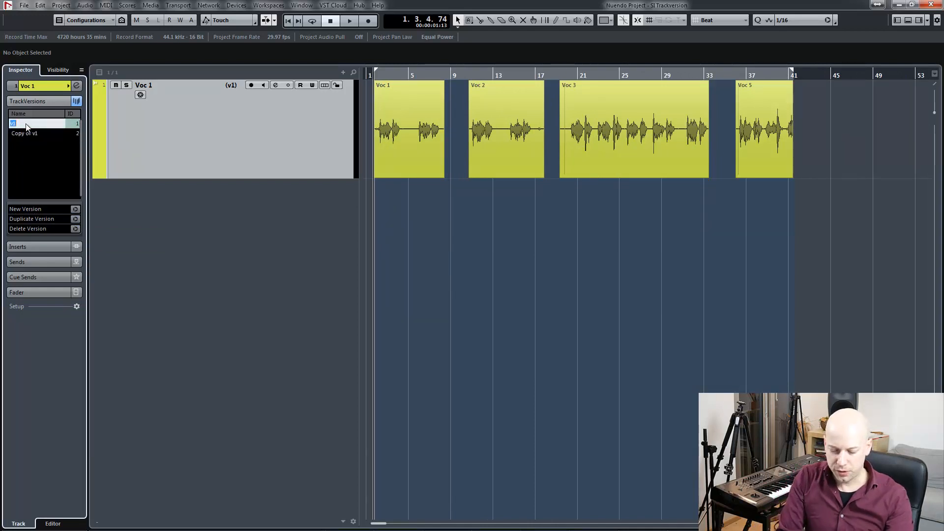
{"action": "type", "text": "Original"}
{"action": "key", "text": "Return"}
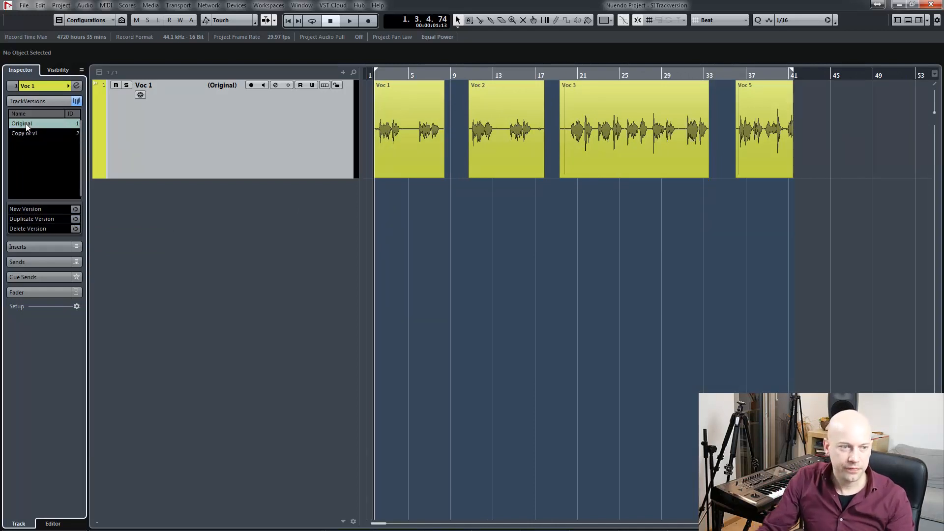
Activate the duplicated track version and rename it as Edit-1
{"action": "left_click", "coordinate": [24, 135]}
{"action": "double_click", "coordinate": [32, 134]}
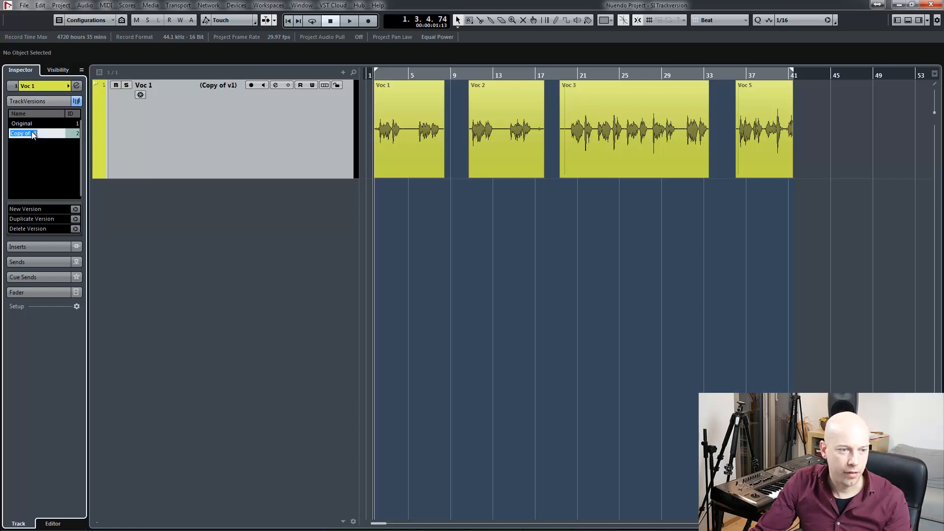
{"action": "left_click", "coordinate": [32, 134]}
{"action": "key", "text": "ctrl+a"}
{"action": "type", "text": "Edit"}
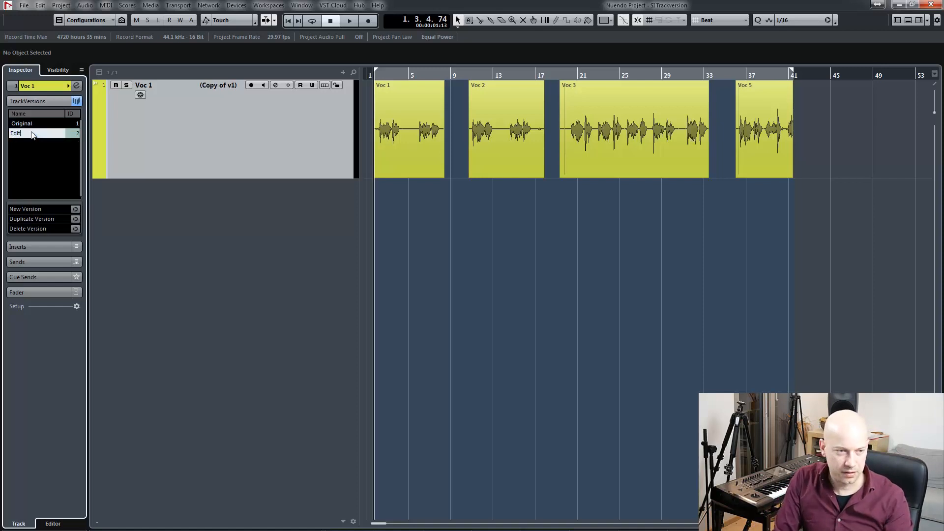
{"action": "type", "text": "-1"}
{"action": "key", "text": "Return"}
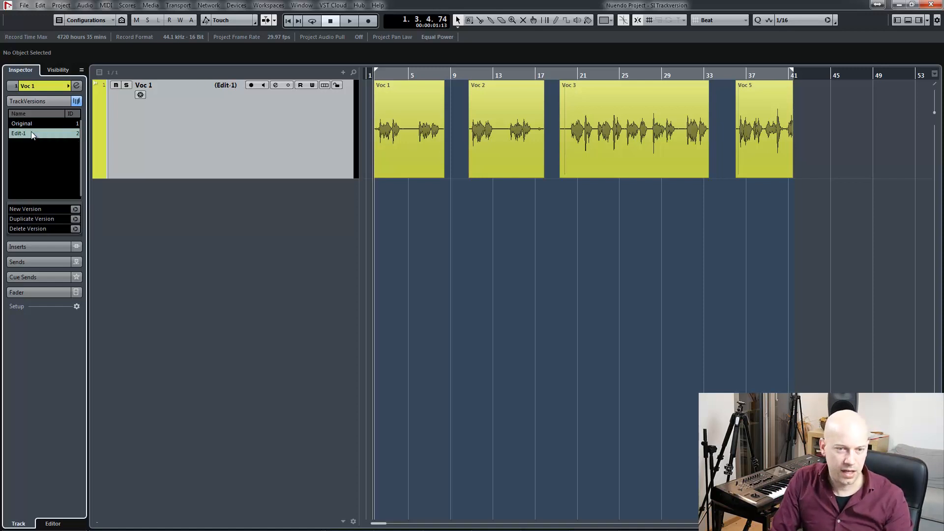
Cut the silent middle section out of the Voc 1 event and move its second phrase to start at 4.4.1.0
{"action": "left_click", "coordinate": [403, 134], "text": "alt"}
{"action": "left_click", "coordinate": [414, 135], "text": "alt"}
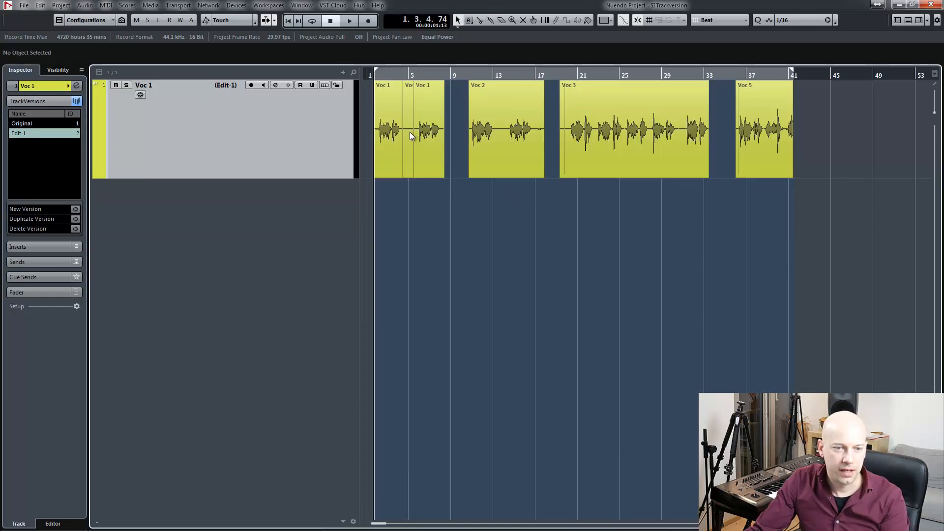
{"action": "left_click", "coordinate": [412, 136]}
{"action": "key", "text": "Delete"}
{"action": "left_click_drag", "start_coordinate": [424, 135], "coordinate": [417, 136]}
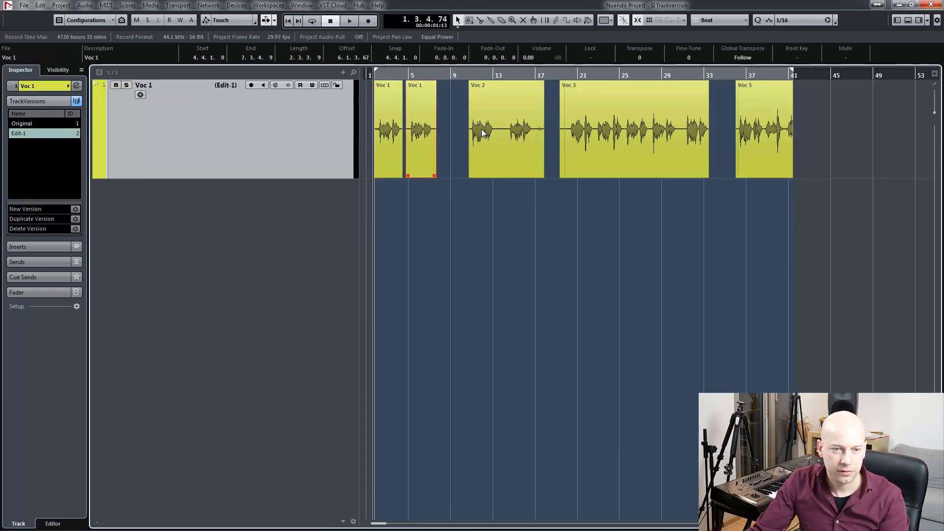
Delete the Voc 2 event and move Voc 3 and Voc 5 earlier to start at 7.3.1.0 and 23.3.1.58
{"action": "left_click", "coordinate": [482, 133]}
{"action": "key", "text": "Delete"}
{"action": "left_click_drag", "start_coordinate": [637, 143], "coordinate": [514, 141]}
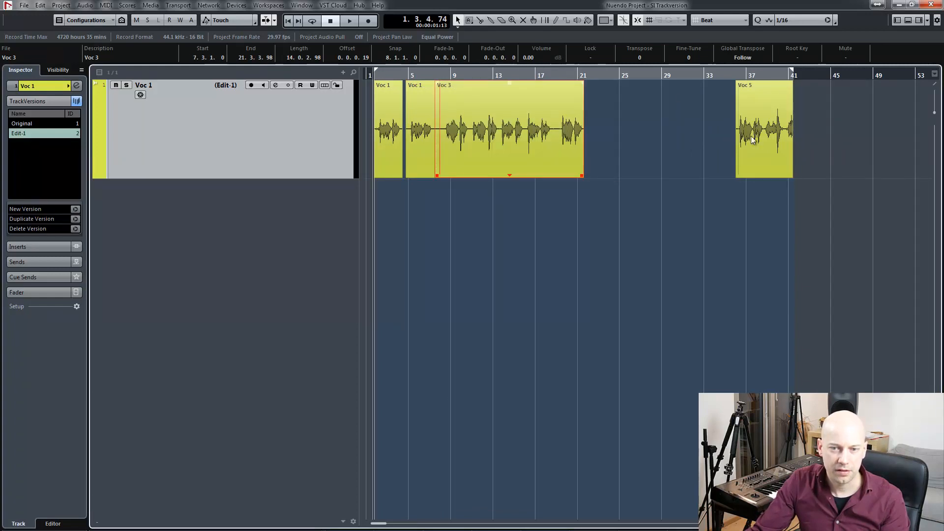
{"action": "left_click_drag", "start_coordinate": [752, 141], "coordinate": [621, 139]}
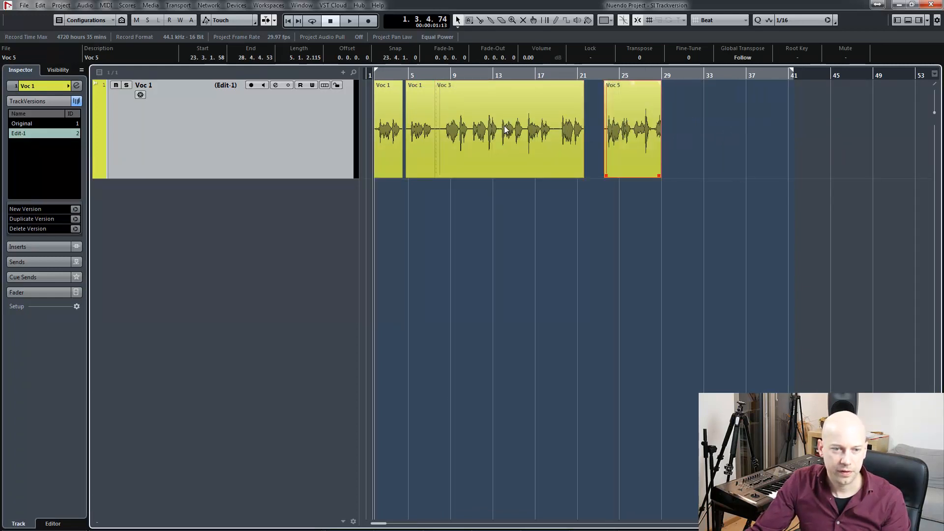
Compare the Original track version with Edit-1 by activating each in turn
{"action": "left_click", "coordinate": [30, 123]}
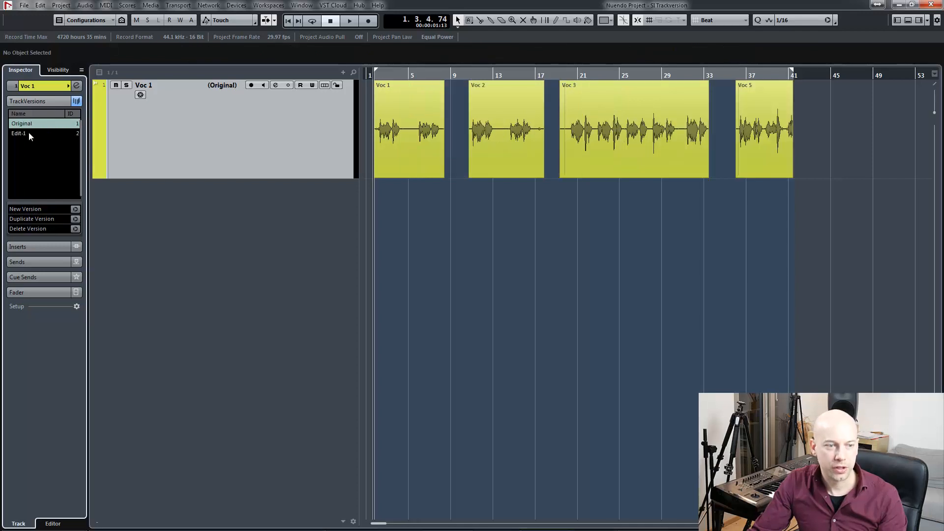
{"action": "left_click", "coordinate": [27, 135]}
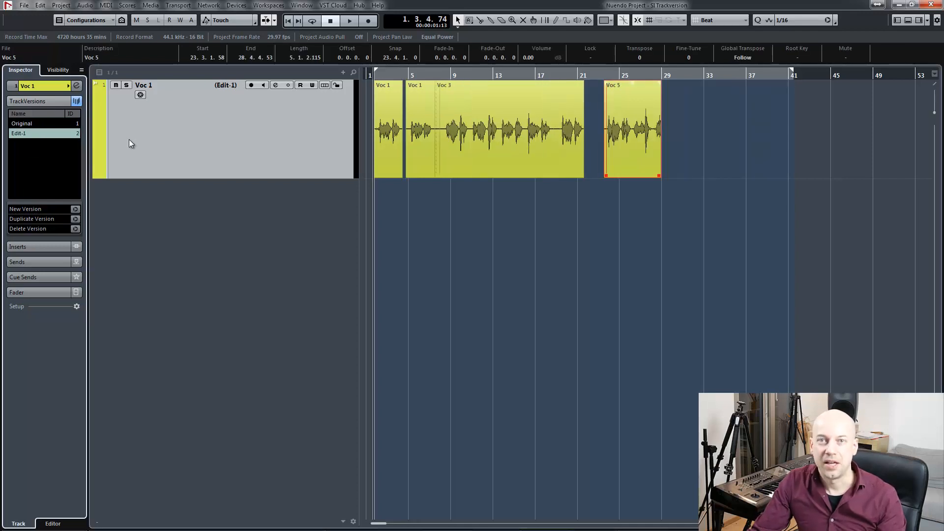
Duplicate the Edit-1 track version and trim the end of the first Voc 1 event in the copy
{"action": "left_click", "coordinate": [75, 219]}
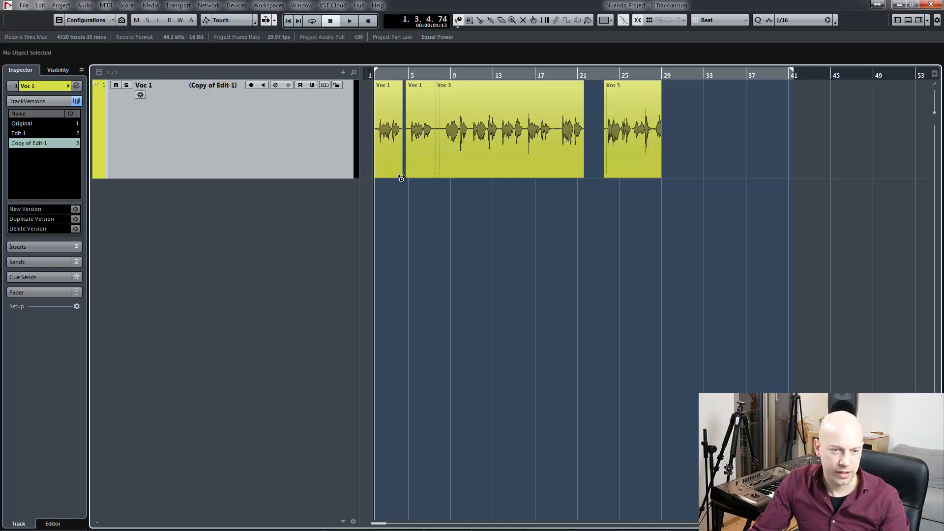
{"action": "left_click_drag", "start_coordinate": [401, 178], "coordinate": [391, 175]}
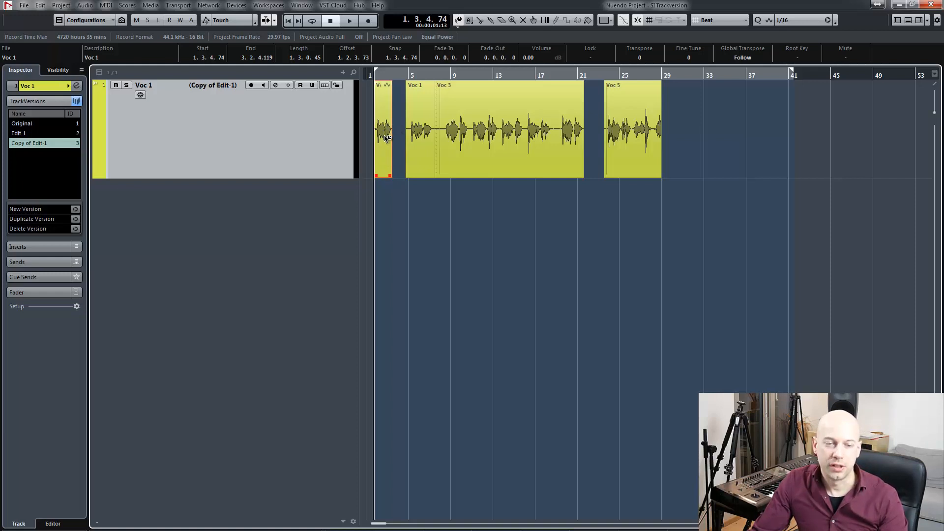
{"action": "left_click_drag", "start_coordinate": [395, 176], "coordinate": [398, 177]}
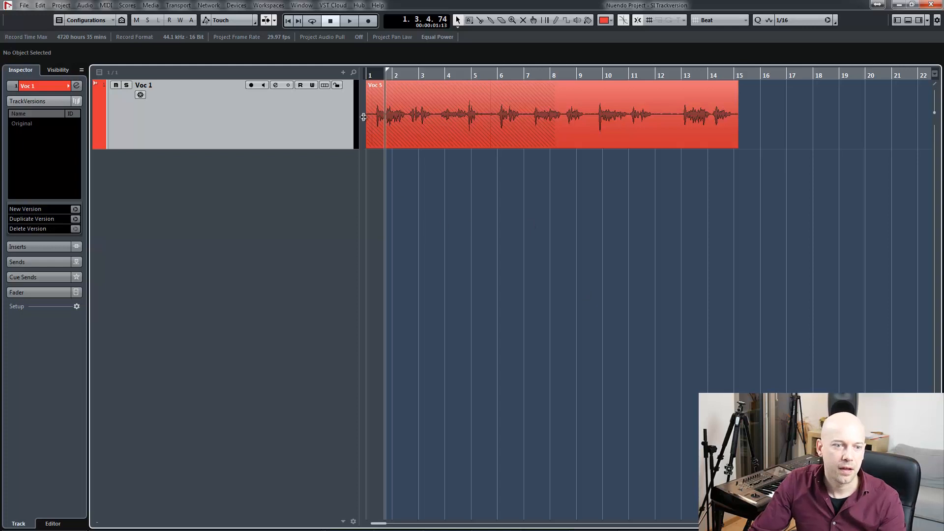
Show the lanes of the Voc 1 track, and mute and unmute the Voc 3 take on Lane 3
{"action": "left_click", "coordinate": [325, 86]}
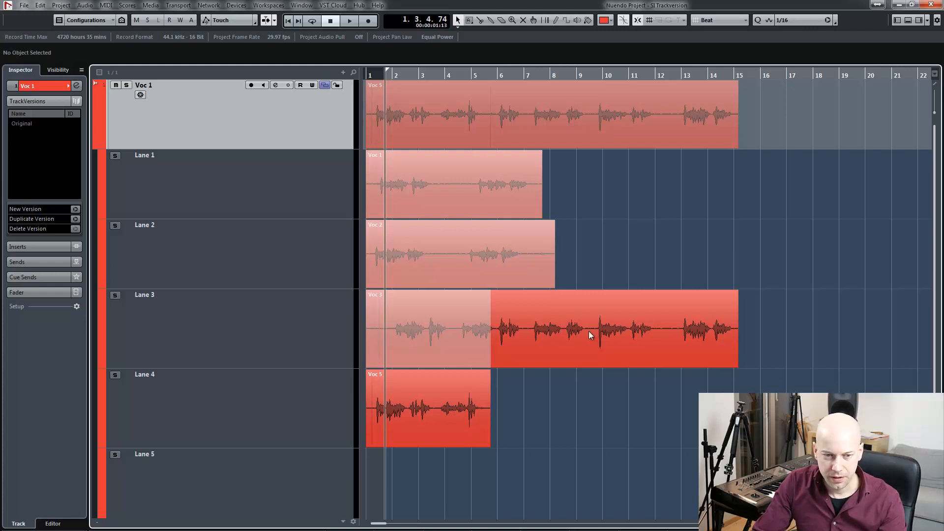
{"action": "key", "text": "7"}
{"action": "left_click", "coordinate": [565, 313]}
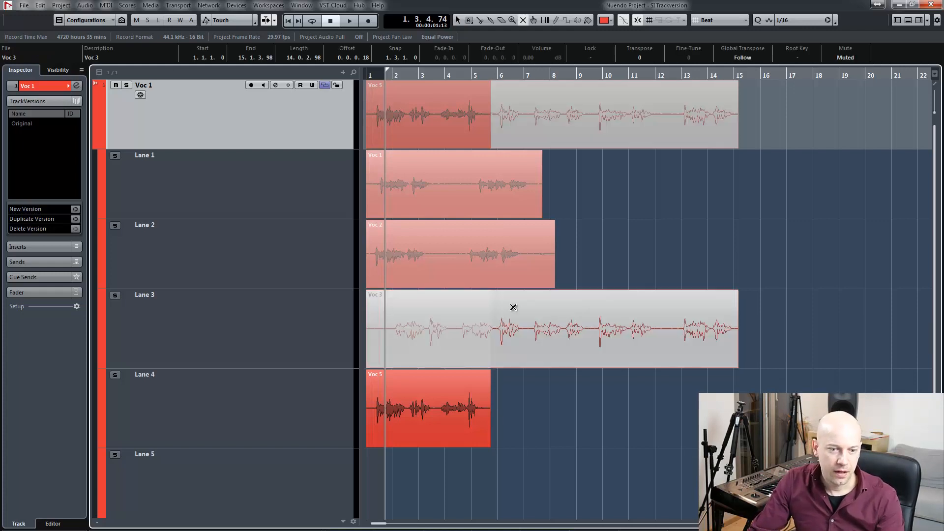
{"action": "left_click", "coordinate": [588, 325]}
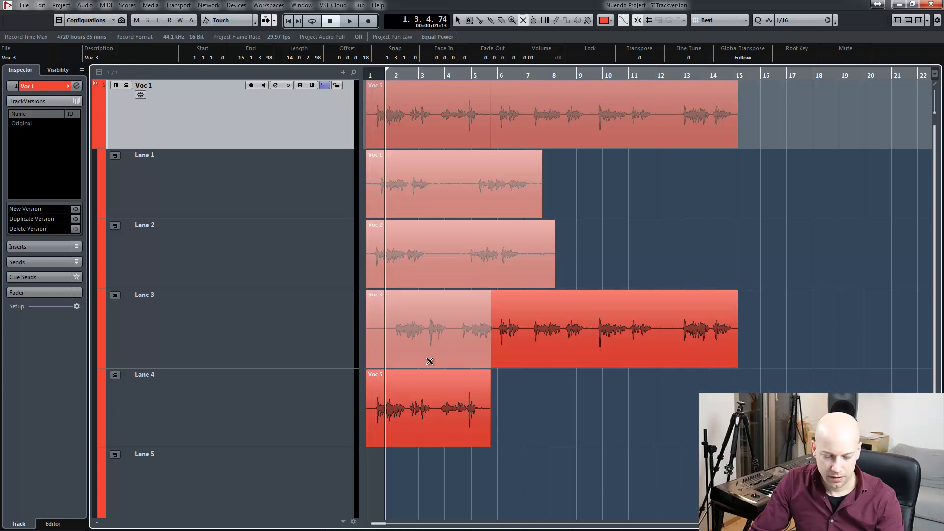
Bring the Voc 3 take on Lane 3 to the front, followed by the Voc 5 take on Lane 4
{"action": "key", "text": "2"}
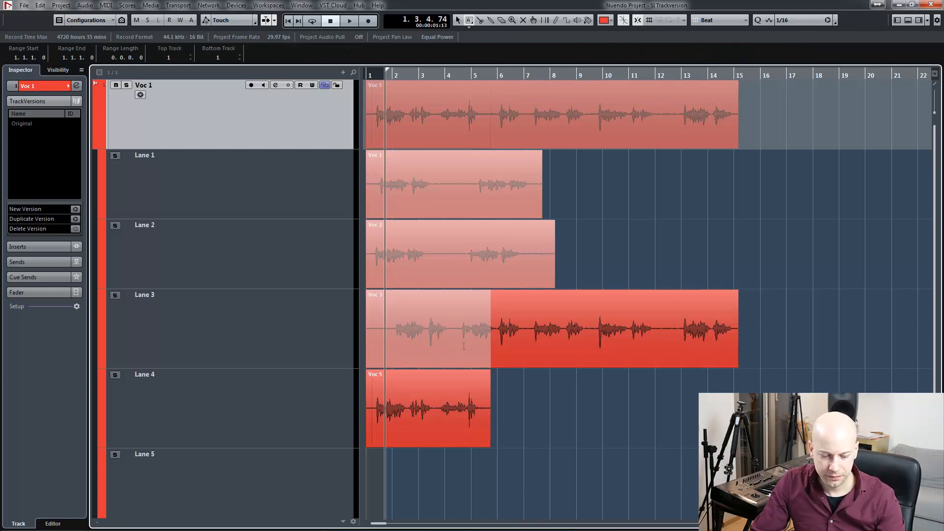
{"action": "key", "text": "1"}
{"action": "left_click", "coordinate": [557, 358]}
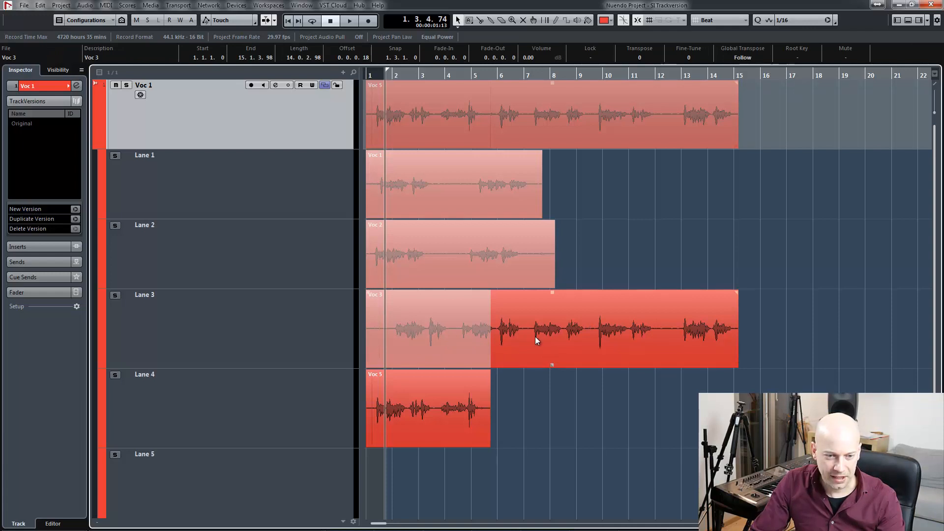
{"action": "left_click", "coordinate": [554, 369]}
{"action": "left_click", "coordinate": [426, 437]}
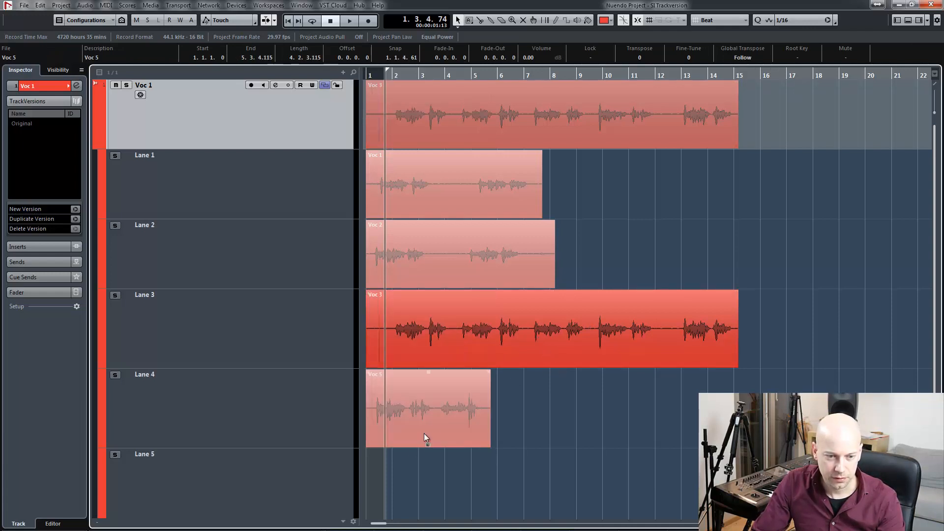
{"action": "left_click", "coordinate": [429, 446]}
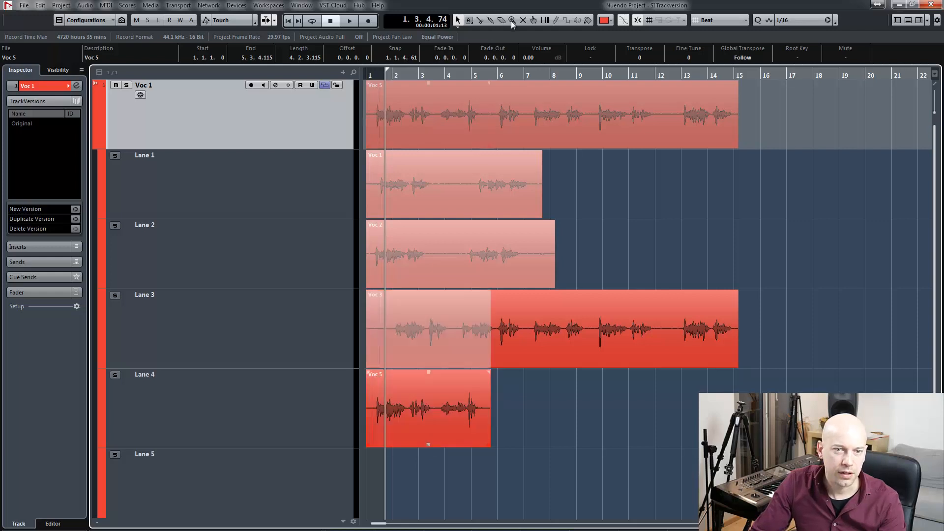
Activate the Voc 3 take on Lane 3 with the Comp tool, followed by the Voc 2 take on Lane 2
{"action": "left_click", "coordinate": [533, 19]}
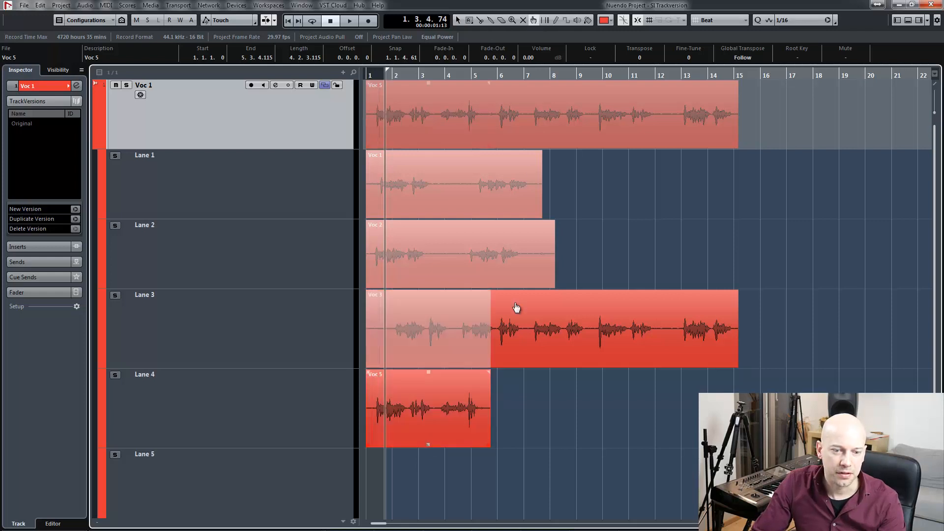
{"action": "left_click", "coordinate": [540, 330]}
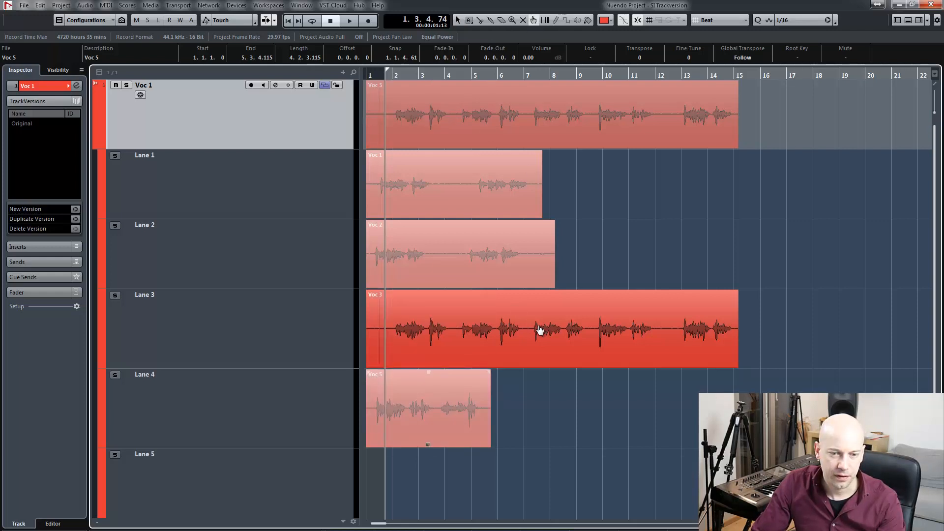
{"action": "left_click", "coordinate": [449, 257]}
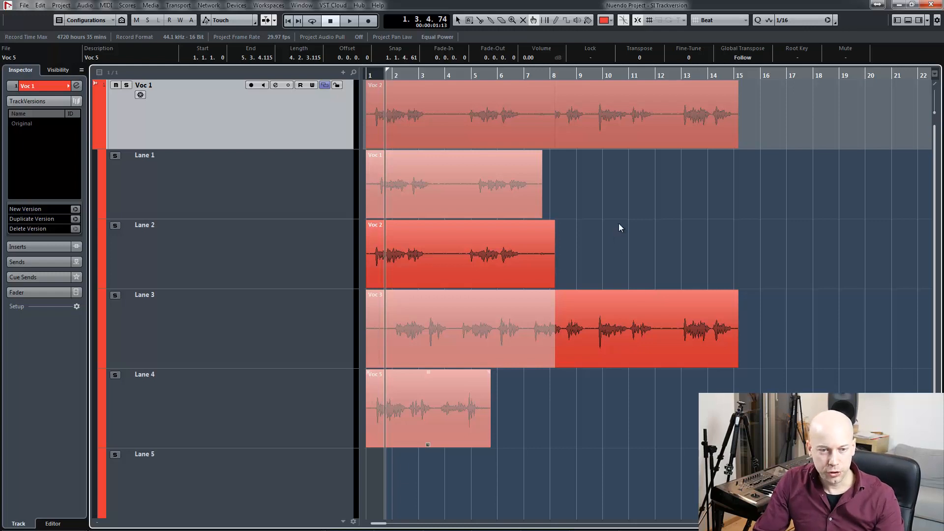
Duplicate the Original version of the Voc 1 track and name the copy V1
{"action": "left_click", "coordinate": [76, 220]}
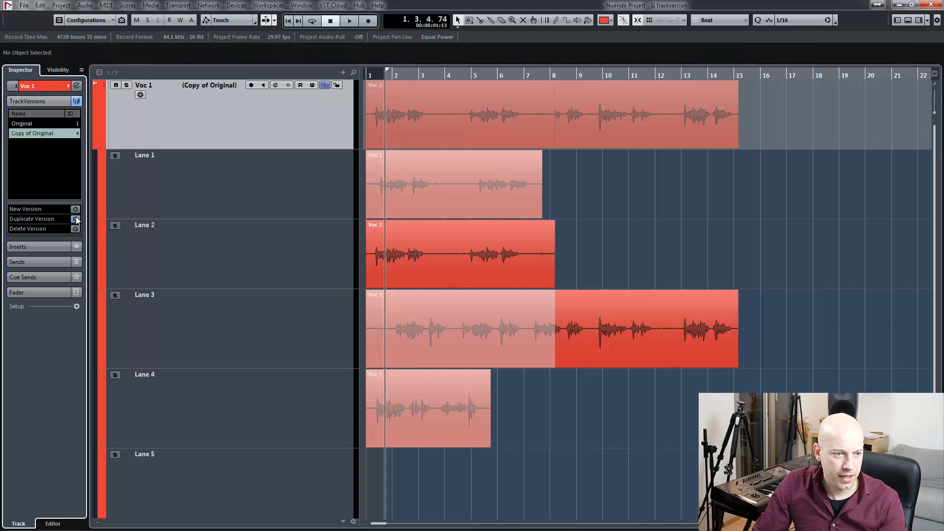
{"action": "double_click", "coordinate": [54, 135]}
{"action": "key", "text": "ctrl+a"}
{"action": "type", "text": "V1"}
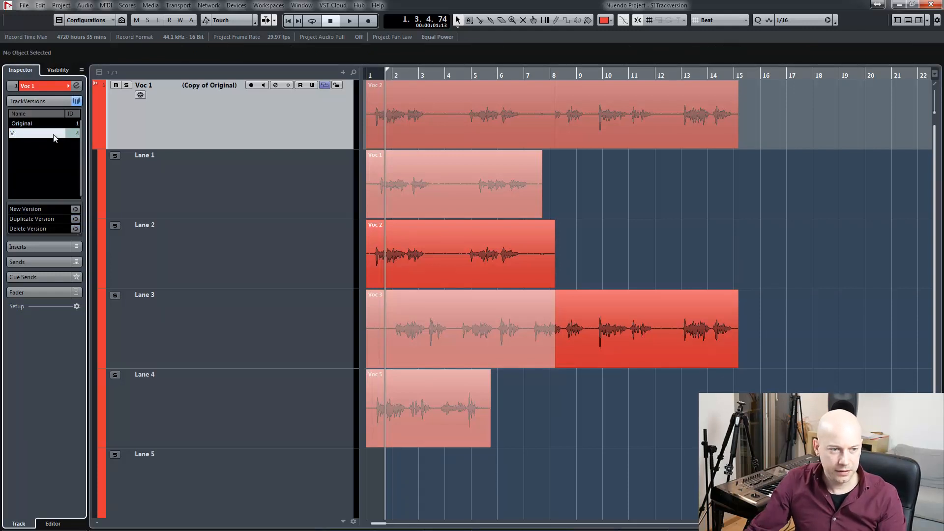
Duplicate track version V1 and name the copy V2
{"action": "left_click", "coordinate": [75, 219]}
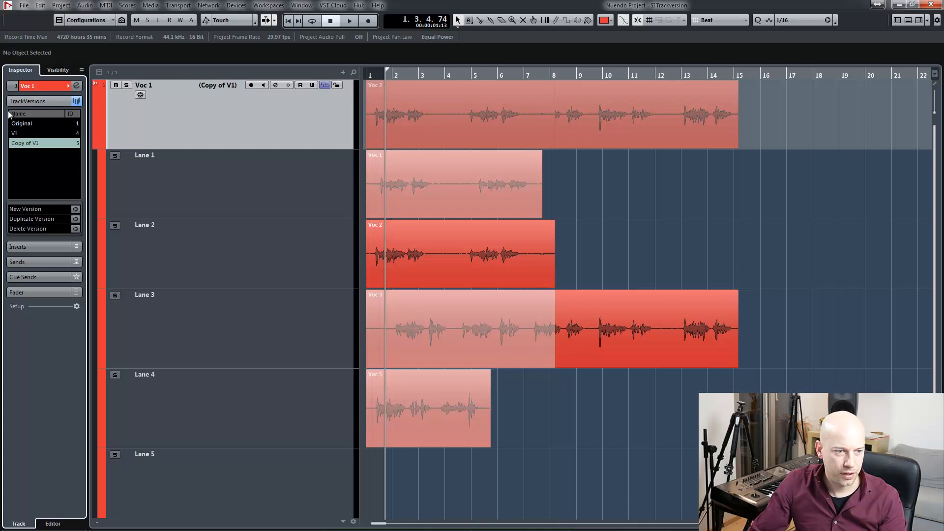
{"action": "double_click", "coordinate": [19, 145]}
{"action": "key", "text": "ctrl+a"}
{"action": "type", "text": "V2"}
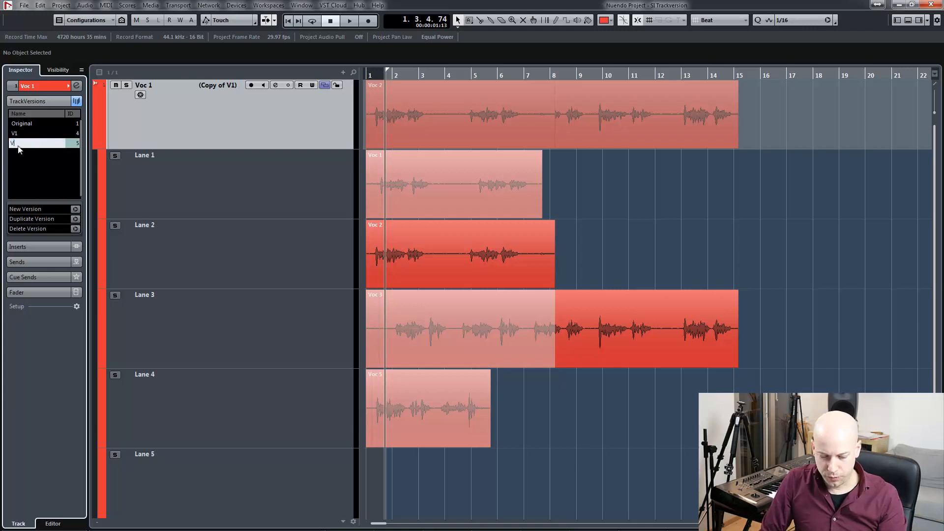
{"action": "key", "text": "Return"}
Duplicate track version V2 and name the copy V3
{"action": "left_click", "coordinate": [75, 219]}
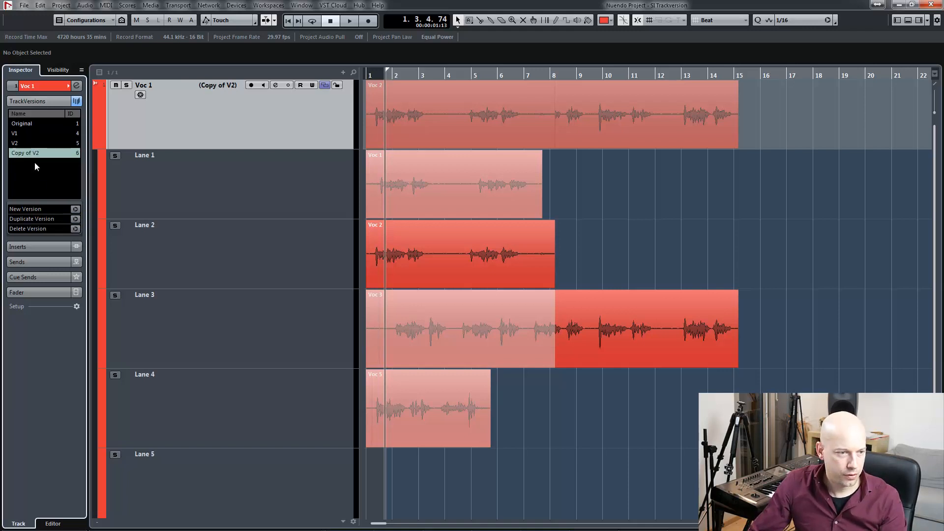
{"action": "double_click", "coordinate": [30, 153]}
{"action": "type", "text": "V3"}
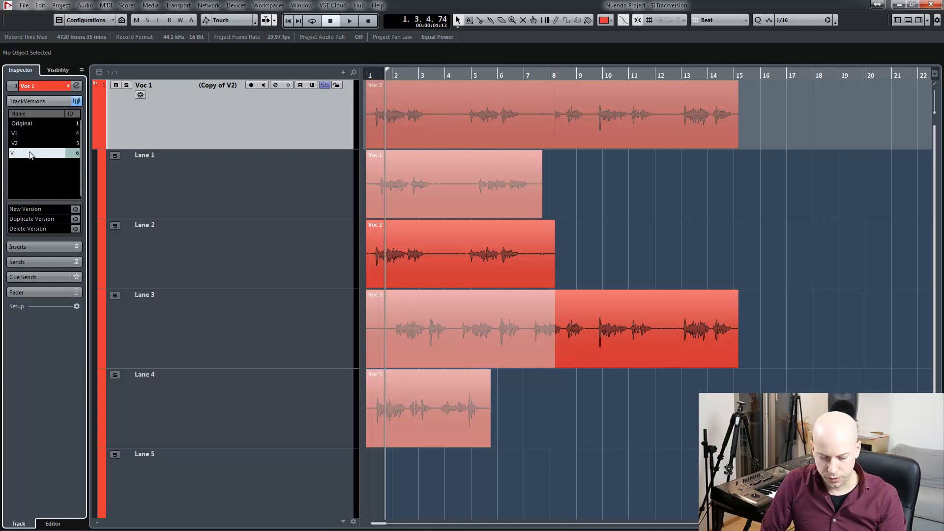
{"action": "key", "text": "Return"}
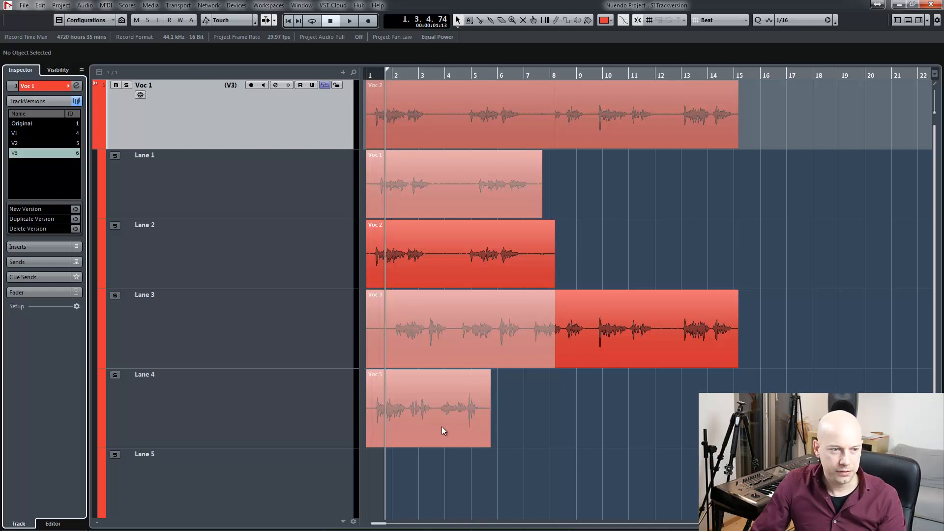
In version V3, mute the takes on Lanes 4, 2 and 1 and bring the whole Voc 3 take on Lane 3 to the front
{"action": "key", "text": "7"}
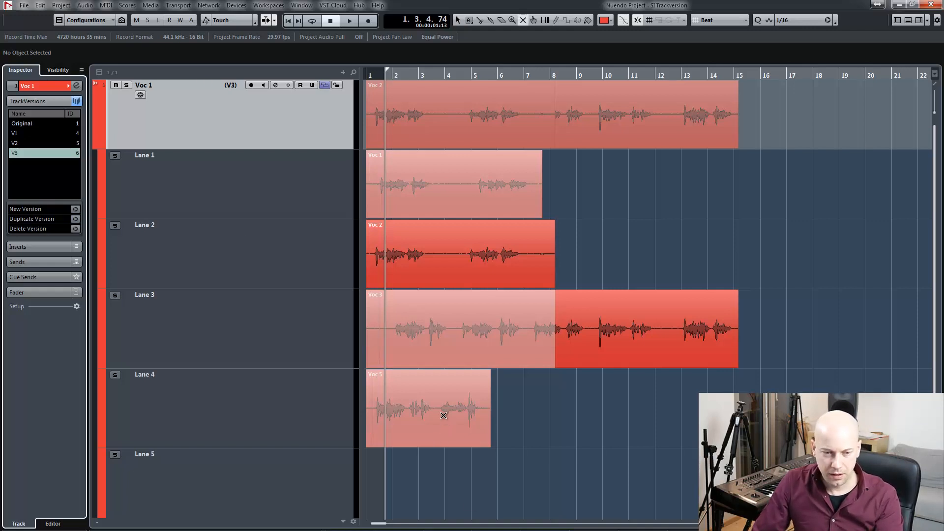
{"action": "left_click", "coordinate": [443, 418]}
{"action": "left_click", "coordinate": [477, 232]}
{"action": "left_click", "coordinate": [486, 204]}
{"action": "key", "text": "1"}
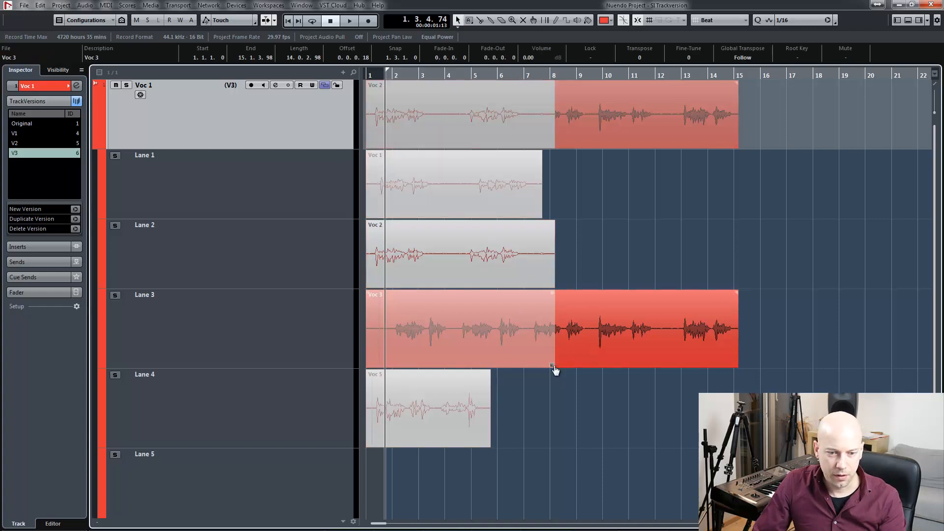
{"action": "left_click", "coordinate": [541, 349]}
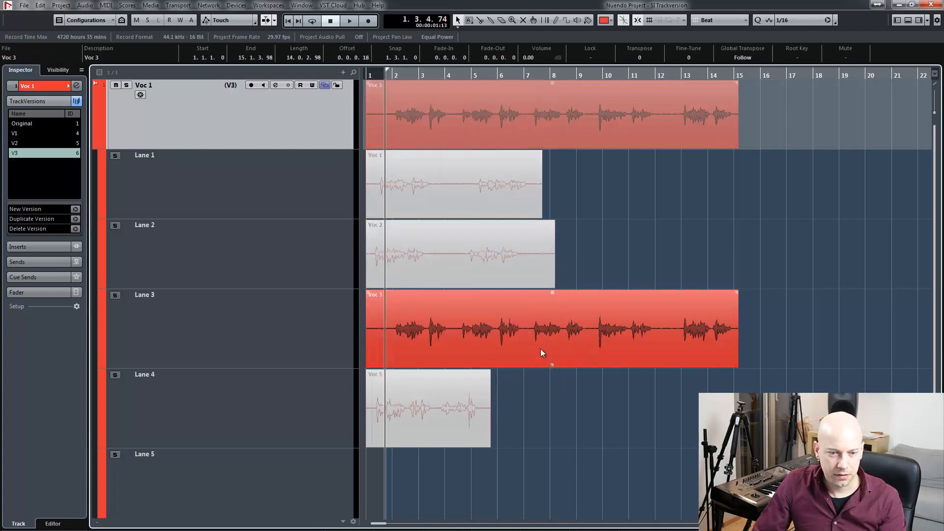
In version V2, delete the takes on Lanes 1, 3 and 4, keeping only Voc 2
{"action": "left_click", "coordinate": [16, 143]}
{"action": "left_click", "coordinate": [493, 184]}
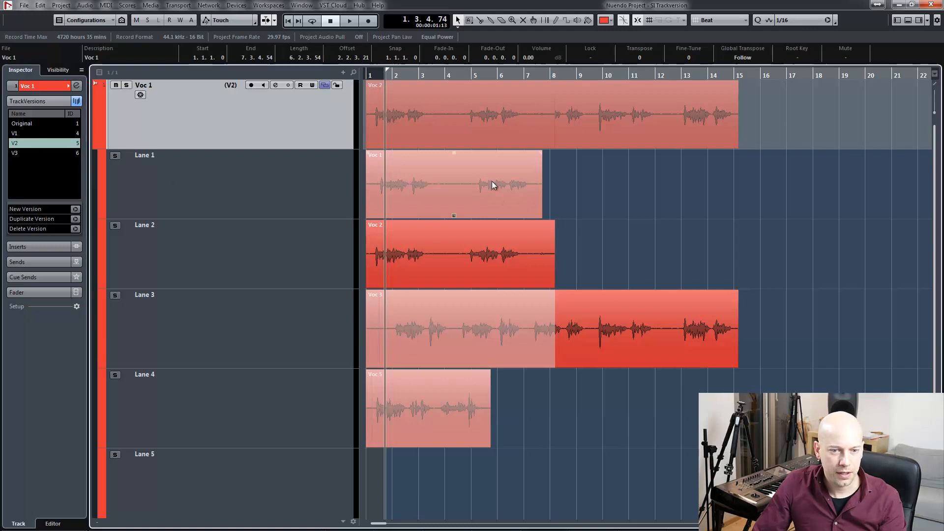
{"action": "key", "text": "Delete"}
{"action": "left_click", "coordinate": [617, 336]}
{"action": "key", "text": "Delete"}
{"action": "left_click", "coordinate": [427, 414]}
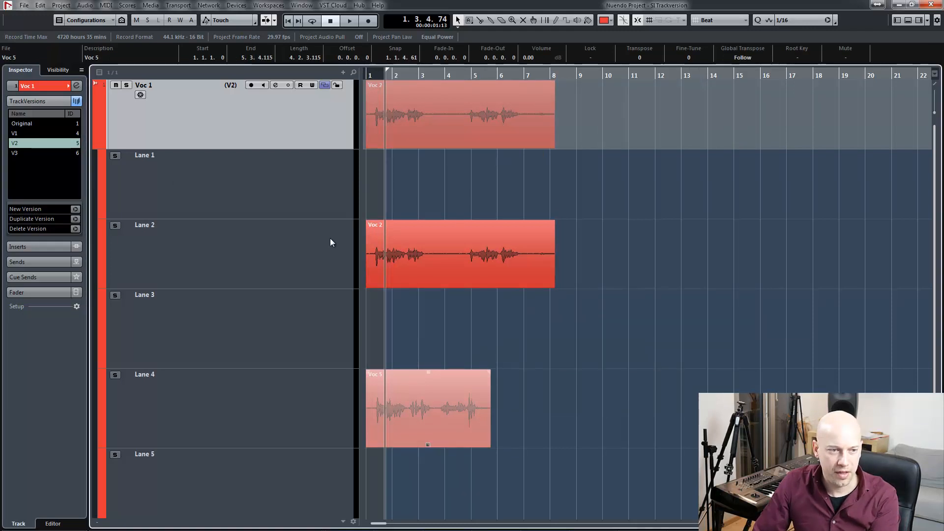
{"action": "key", "text": "Delete"}
In version V1, delete the takes on Lanes 2, 3 and 4, keeping only Voc 1
{"action": "left_click", "coordinate": [17, 134]}
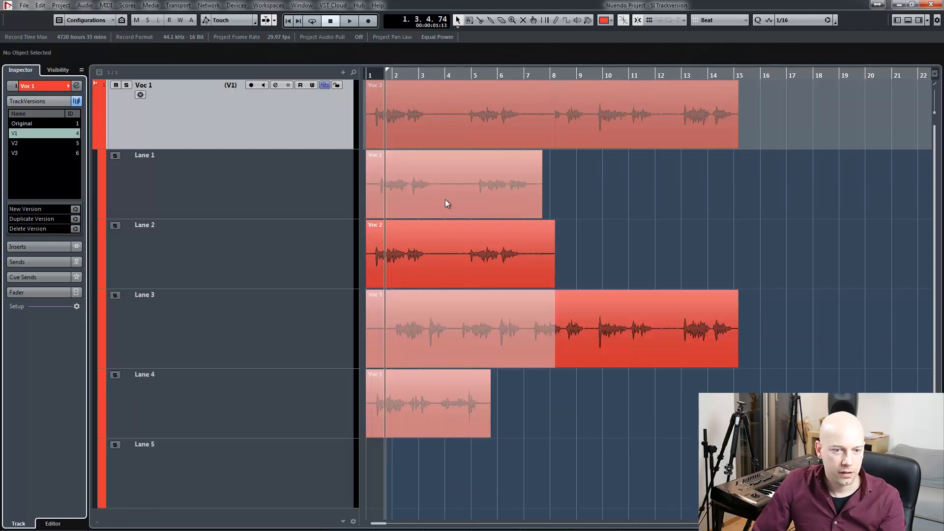
{"action": "left_click", "coordinate": [480, 242]}
{"action": "key", "text": "Delete"}
{"action": "left_click", "coordinate": [480, 327]}
{"action": "key", "text": "Delete"}
{"action": "left_click", "coordinate": [442, 395]}
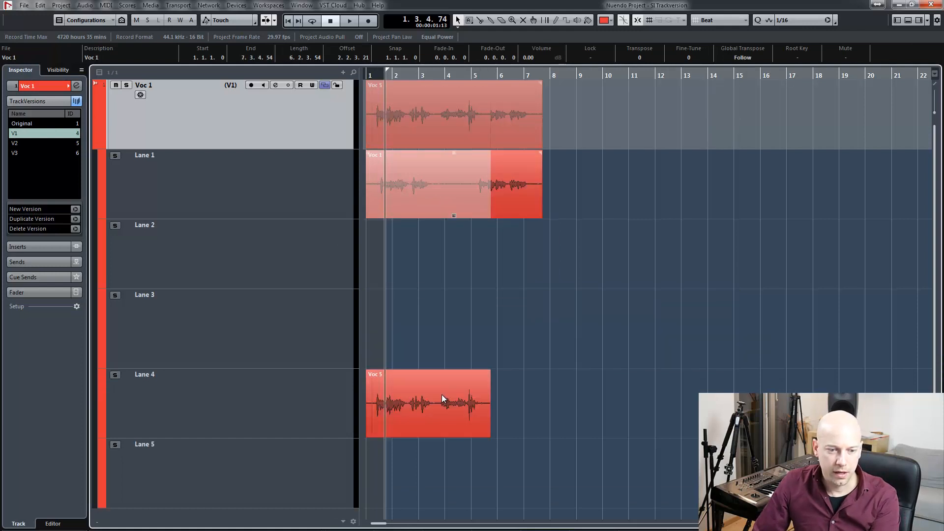
{"action": "key", "text": "Delete"}
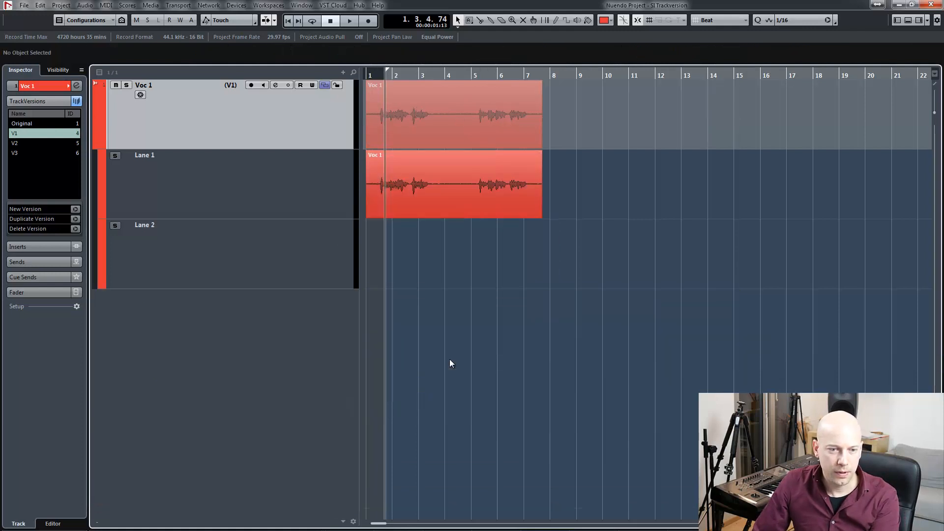
Switch back and forth between track versions V1, V2 and V3 to compare their takes
{"action": "left_click", "coordinate": [24, 144]}
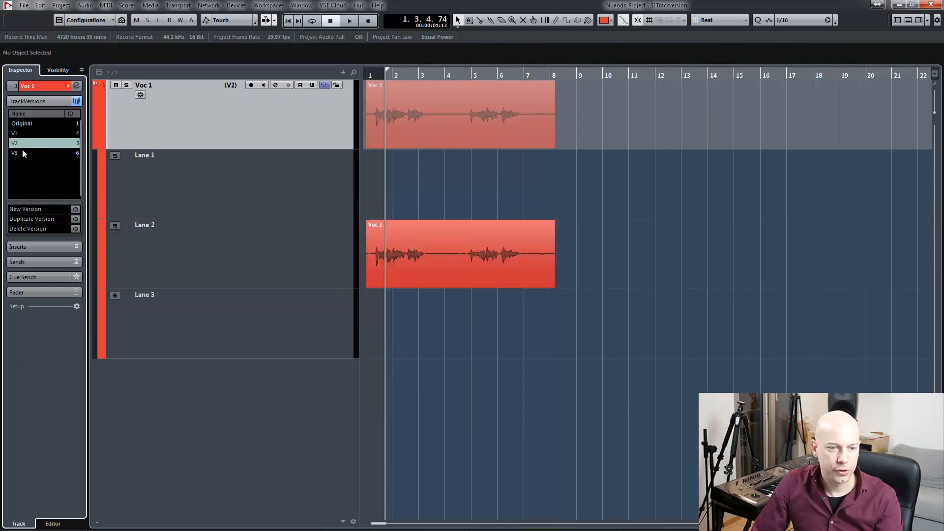
{"action": "left_click", "coordinate": [22, 150]}
{"action": "left_click", "coordinate": [27, 142]}
{"action": "left_click", "coordinate": [28, 135]}
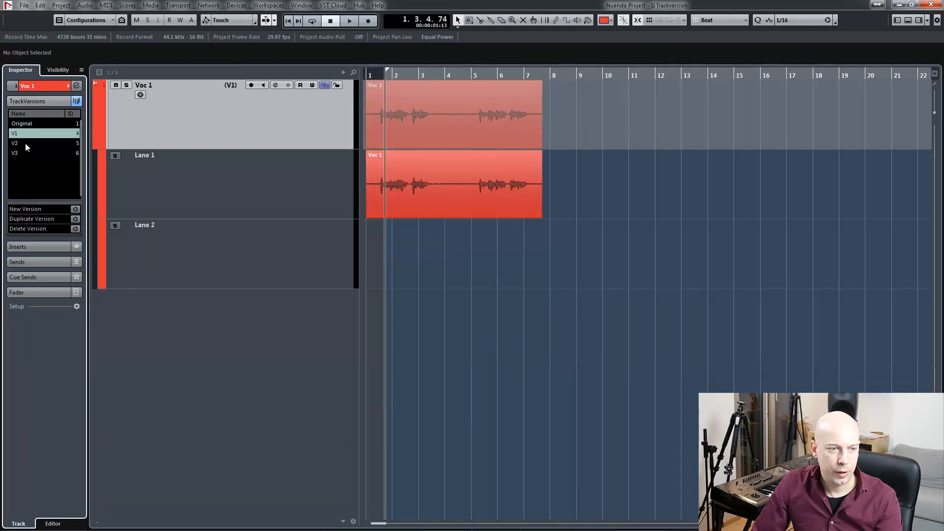
{"action": "left_click", "coordinate": [25, 143]}
{"action": "left_click", "coordinate": [22, 150]}
{"action": "left_click", "coordinate": [23, 141]}
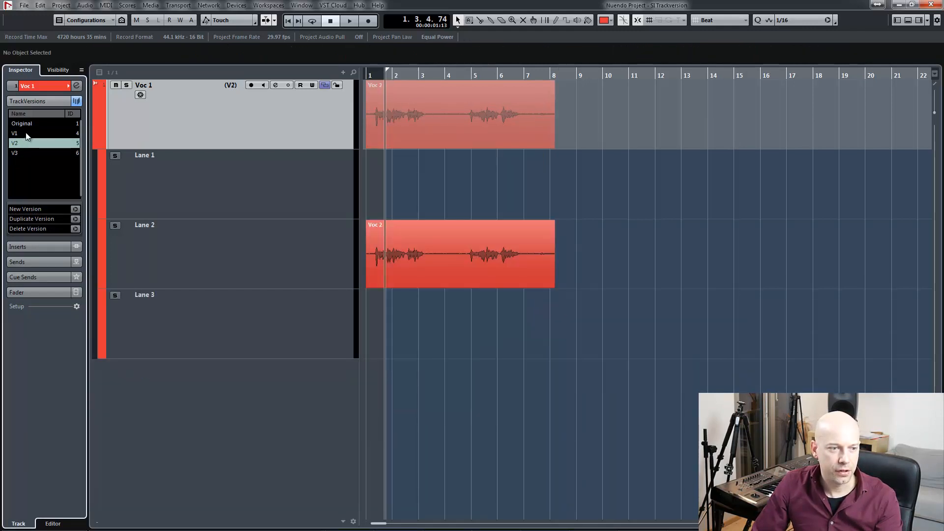
{"action": "left_click", "coordinate": [27, 133]}
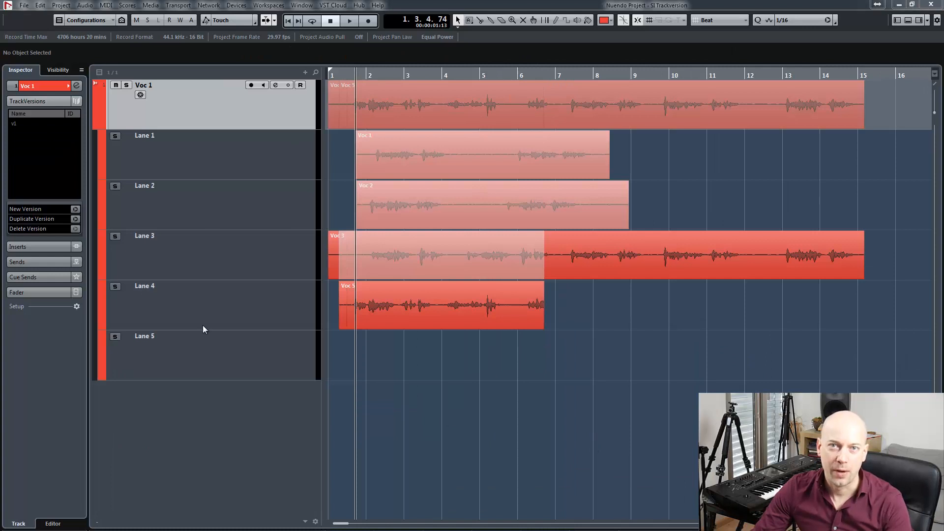
Create track versions from the lanes of the Voc 1 track
{"action": "left_click", "coordinate": [64, 6]}
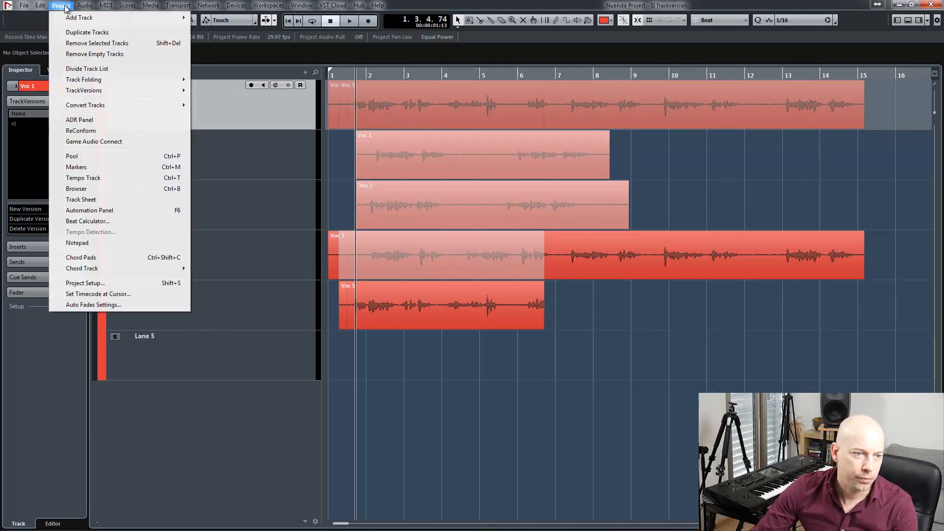
{"action": "mouse_move", "coordinate": [90, 90]}
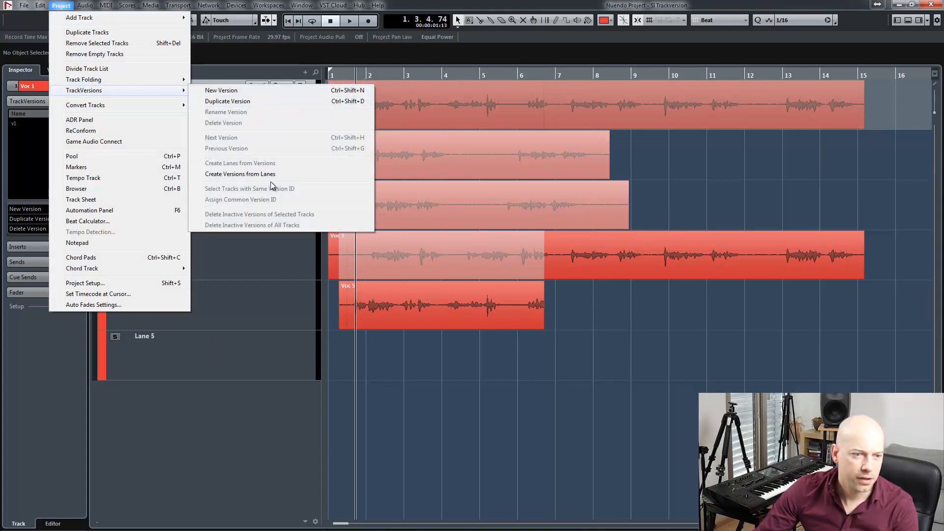
{"action": "left_click", "coordinate": [291, 174]}
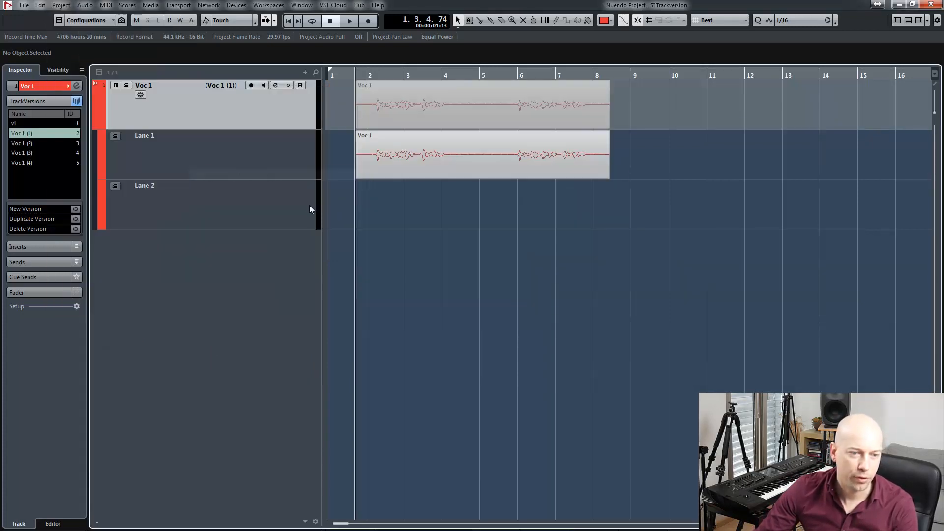
Go through the versions Voc 1 (1) to Voc 1 (4) to examine which take each one holds
{"action": "left_click", "coordinate": [28, 153]}
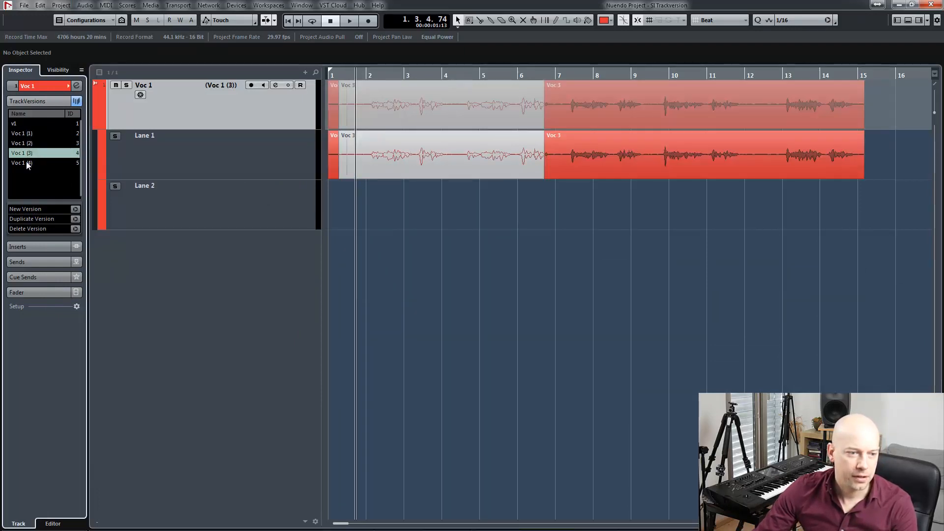
{"action": "left_click", "coordinate": [26, 161]}
{"action": "left_click", "coordinate": [30, 153]}
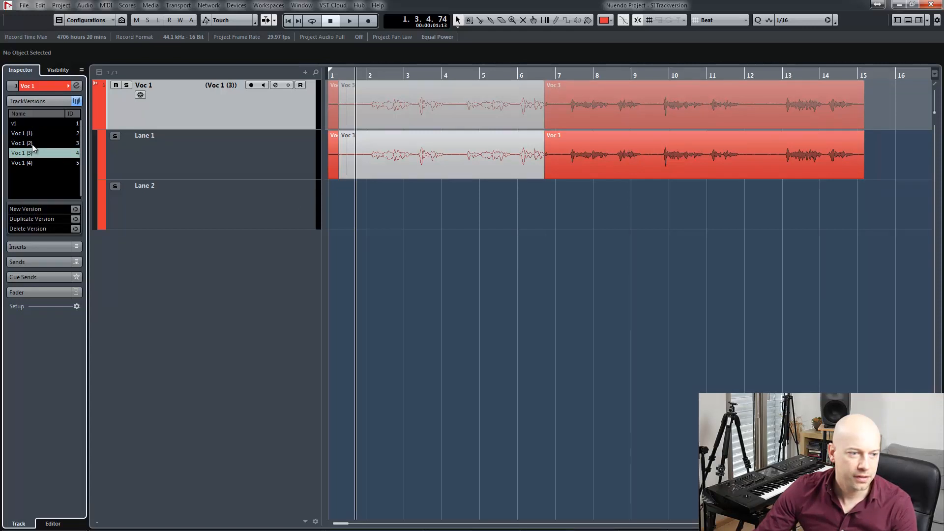
{"action": "left_click", "coordinate": [33, 143]}
{"action": "left_click", "coordinate": [38, 134]}
{"action": "left_click", "coordinate": [35, 141]}
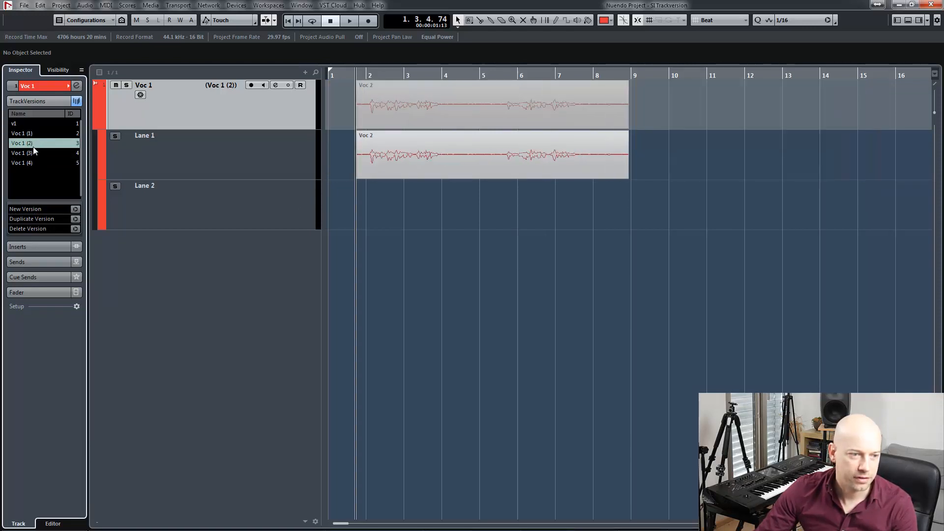
{"action": "left_click", "coordinate": [37, 136]}
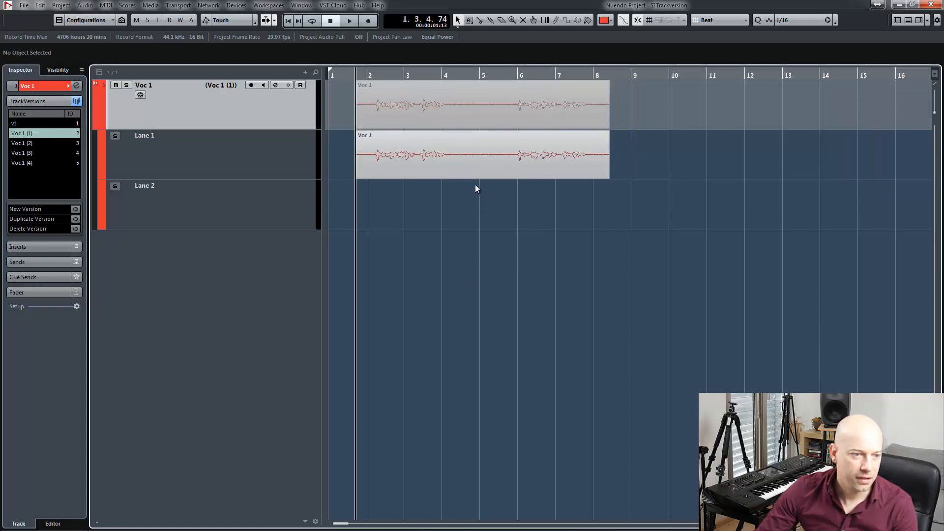
Unmute the muted events in versions Voc 1 (1), (2) and (3), and return to Voc 1 (1) after viewing Voc 1 (4)
{"action": "left_click", "coordinate": [470, 162]}
{"action": "left_click", "coordinate": [19, 143]}
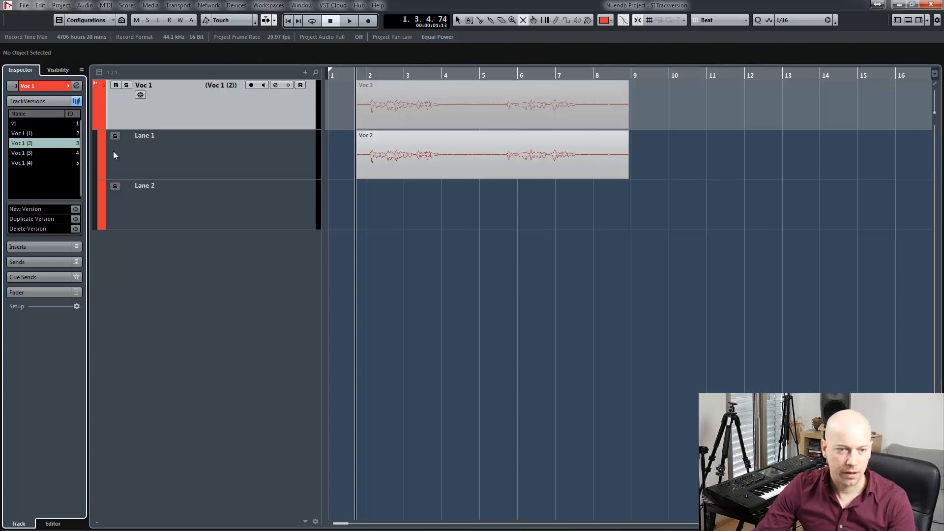
{"action": "left_click", "coordinate": [446, 150]}
{"action": "left_click", "coordinate": [36, 152]}
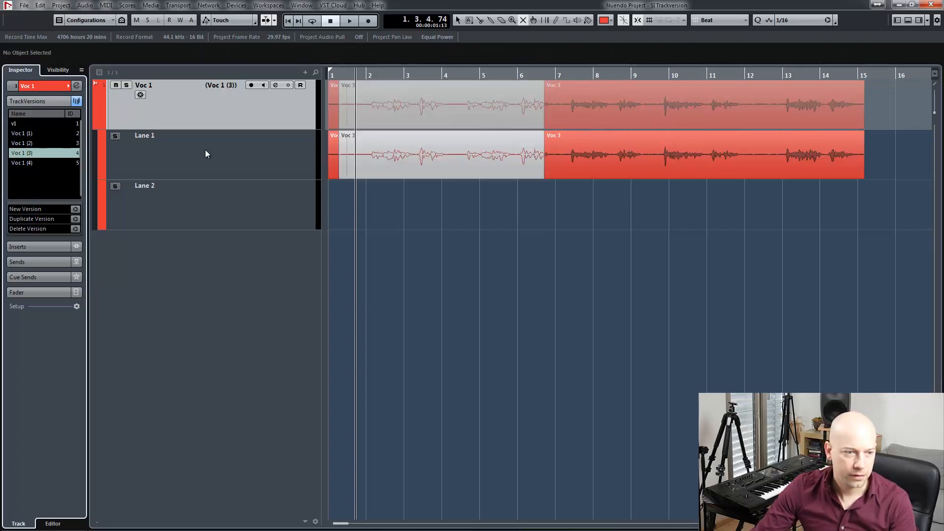
{"action": "left_click", "coordinate": [411, 143]}
{"action": "left_click", "coordinate": [14, 164]}
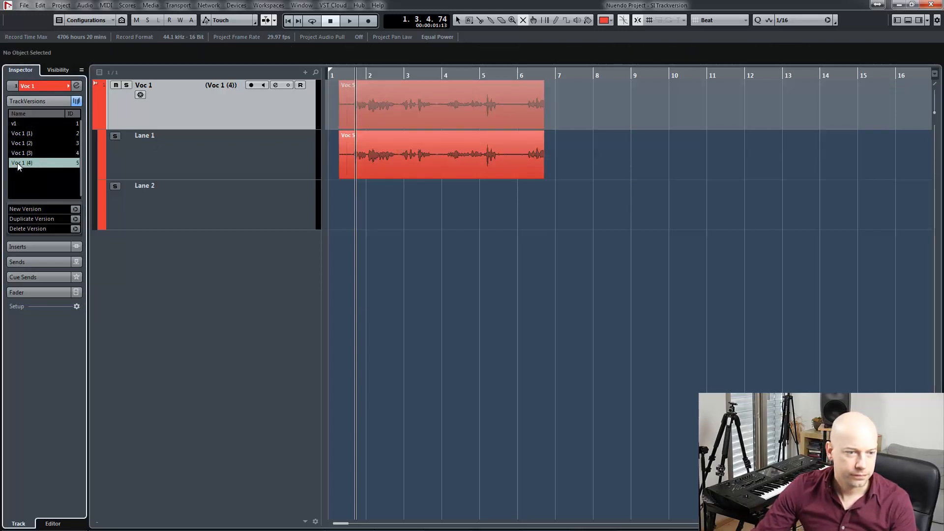
{"action": "left_click", "coordinate": [28, 144]}
{"action": "left_click", "coordinate": [31, 132]}
{"action": "left_click", "coordinate": [399, 213]}
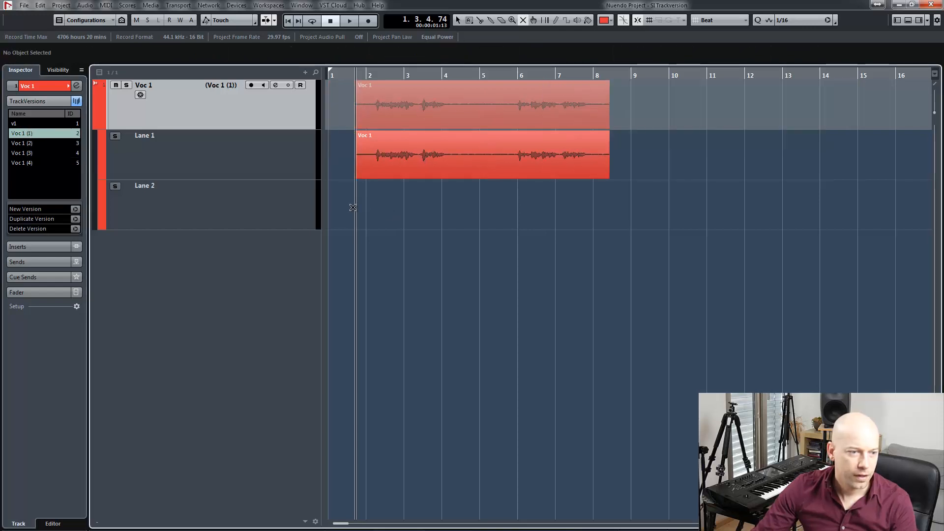
Create lanes from the track versions of the Voc 1 track
{"action": "left_click", "coordinate": [61, 6]}
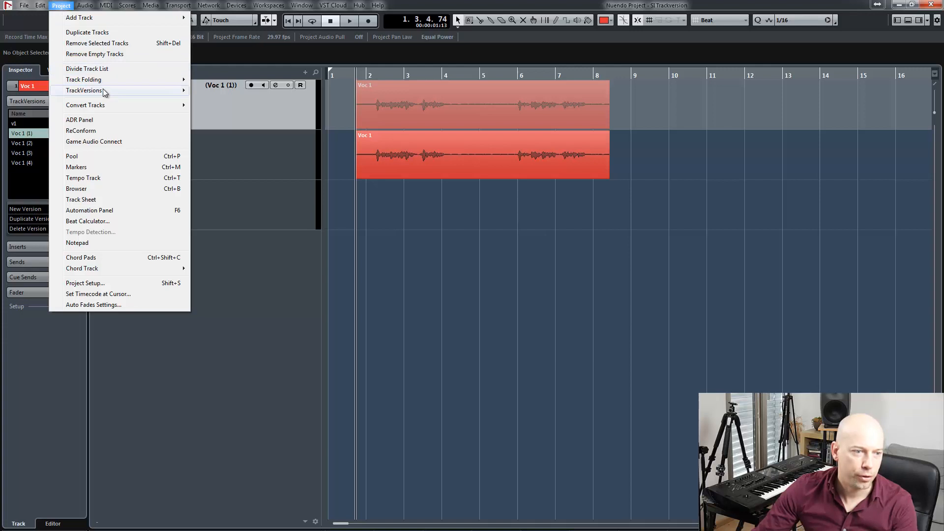
{"action": "mouse_move", "coordinate": [108, 92]}
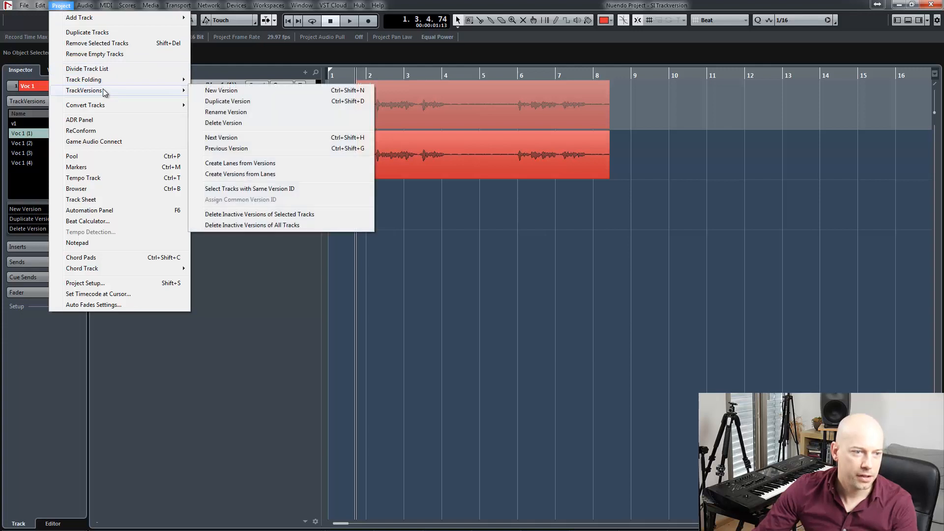
{"action": "left_click", "coordinate": [278, 163]}
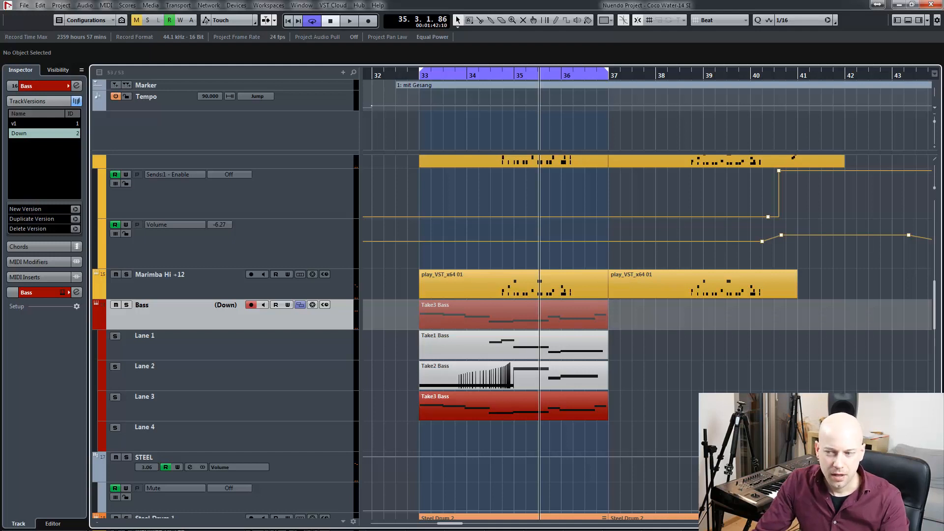
Bring the Bass track's Reaktor Monark window into view and start MIDI & OSC Learn for the filter's Cutoff knob
{"action": "left_click_drag", "start_coordinate": [943, 202], "coordinate": [432, 182]}
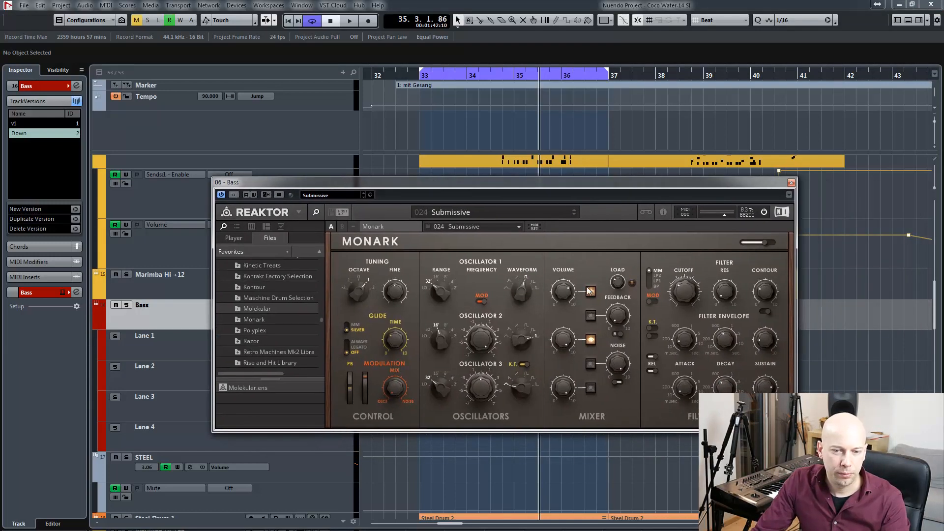
{"action": "right_click", "coordinate": [679, 292]}
{"action": "left_click", "coordinate": [698, 309]}
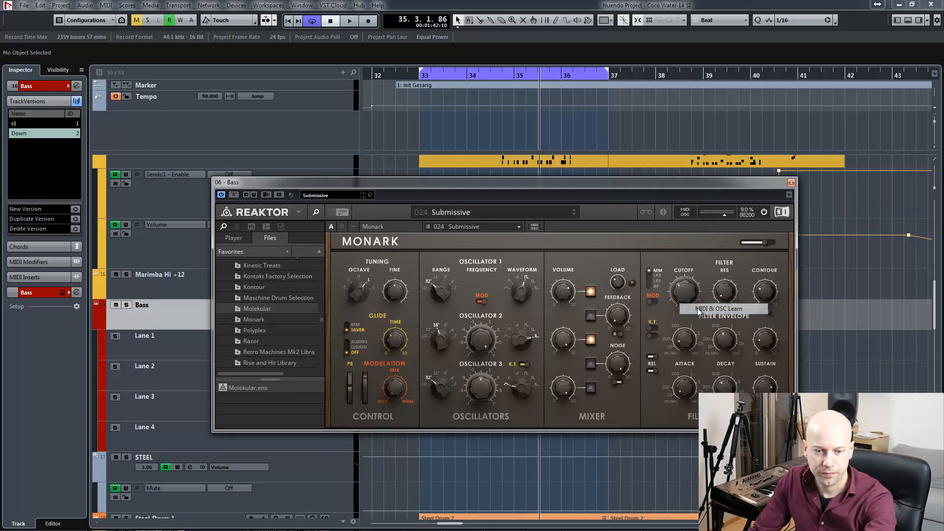
Delete the Take1 Bass and Take2 Bass events from the Bass lanes and record a filter movement take onto Lane 4
{"action": "left_click", "coordinate": [791, 183]}
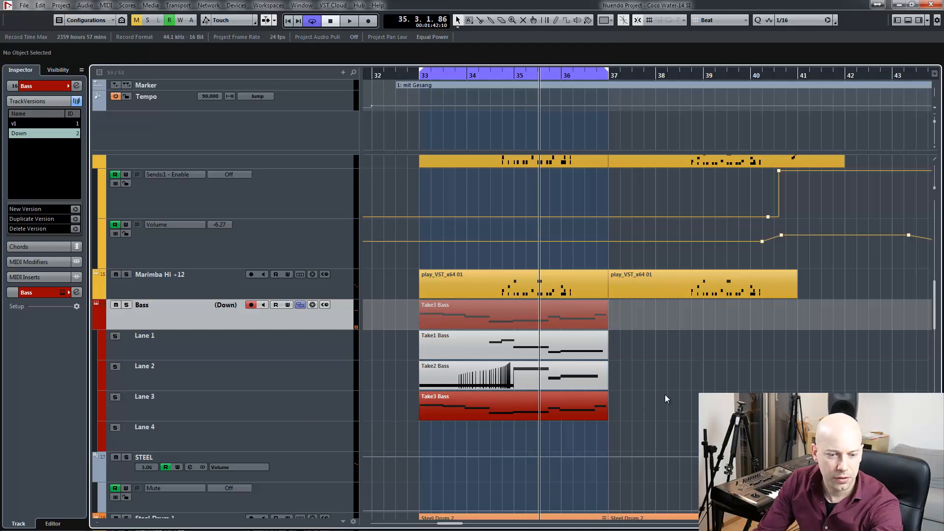
{"action": "key", "text": "space"}
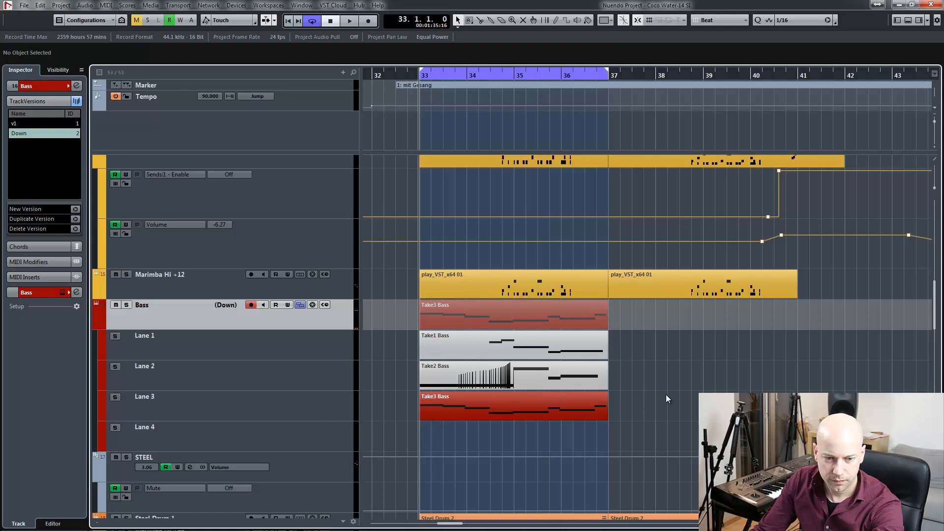
{"action": "left_click_drag", "start_coordinate": [463, 381], "coordinate": [463, 379]}
{"action": "key", "text": "Delete"}
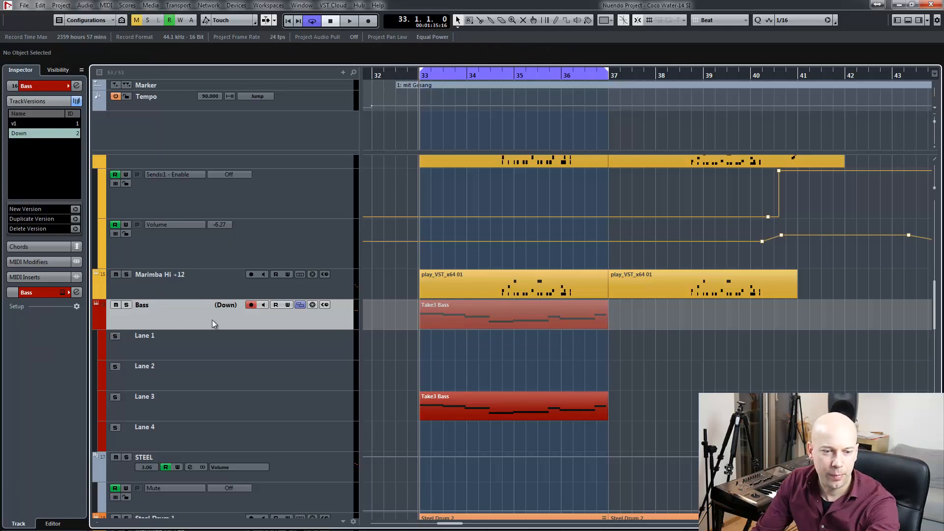
{"action": "key", "text": "KP_Multiply"}
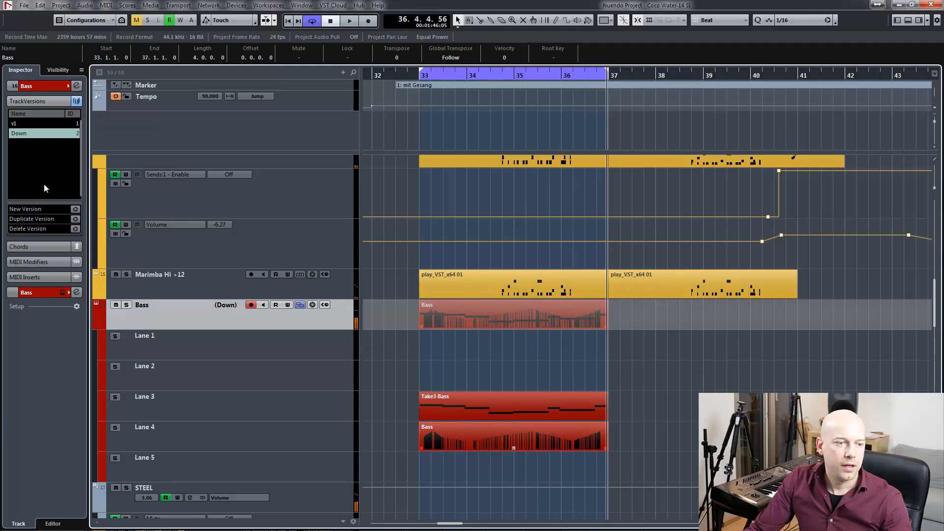
Duplicate the Bass track's Down version and rename the copy as Down Fast Filter
{"action": "left_click", "coordinate": [75, 219]}
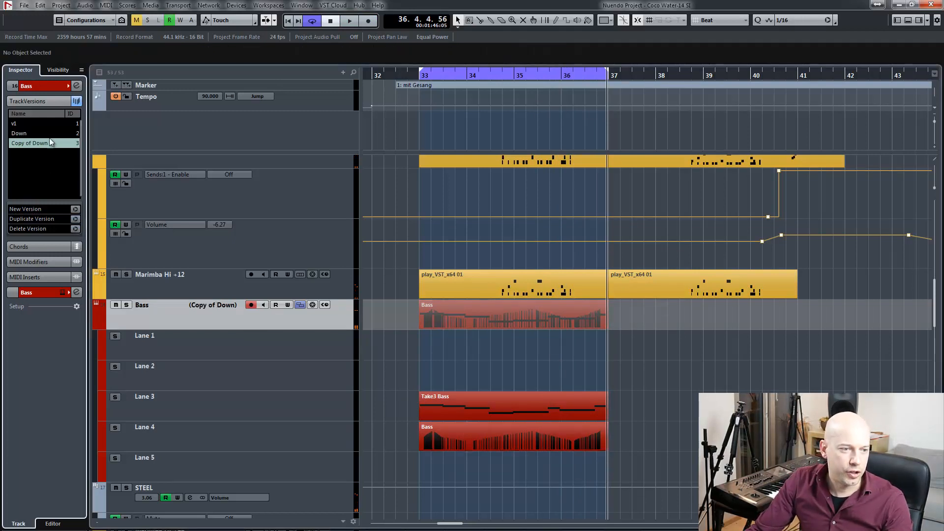
{"action": "double_click", "coordinate": [52, 142]}
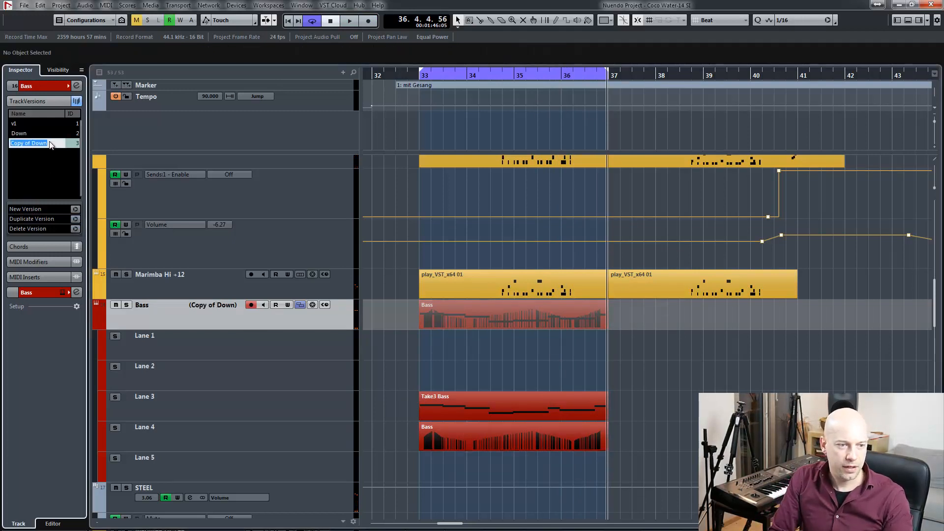
{"action": "type", "text": "Down"}
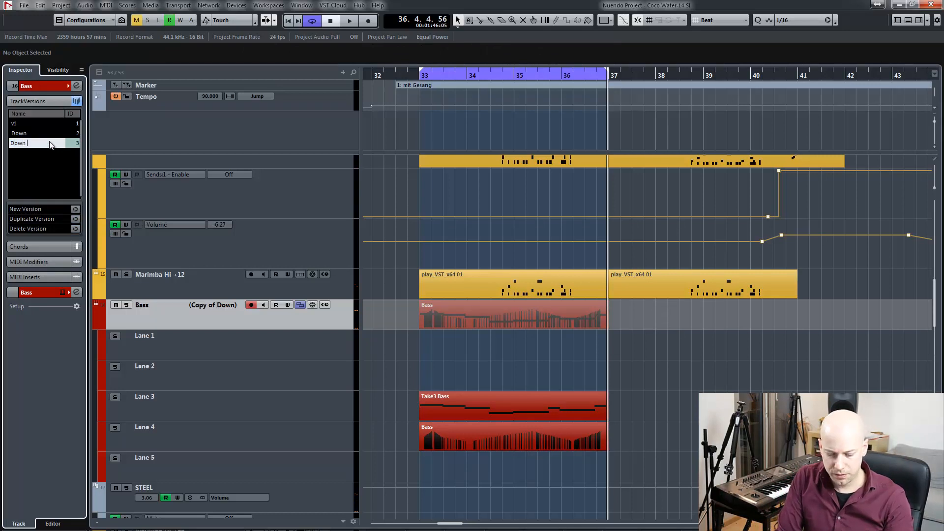
{"action": "type", "text": " Fast Filter"}
{"action": "key", "text": "Return"}
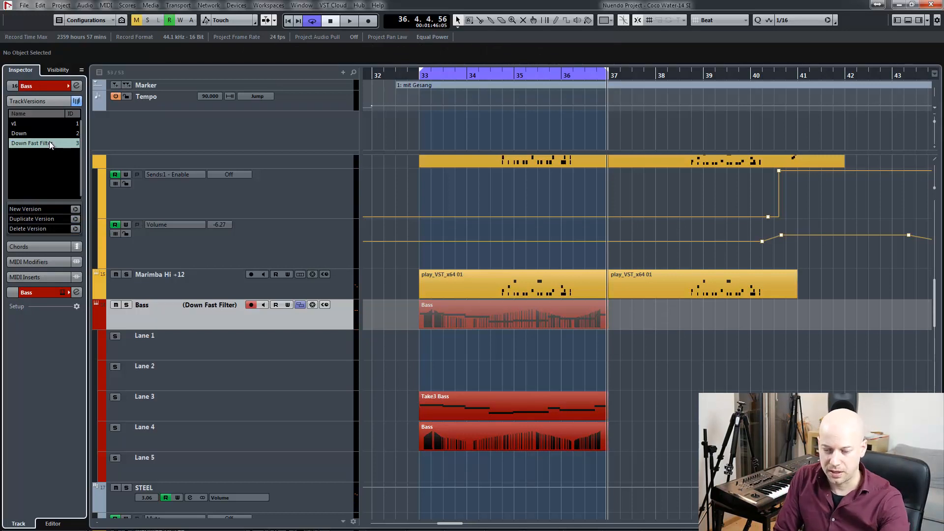
{"action": "left_click", "coordinate": [403, 380]}
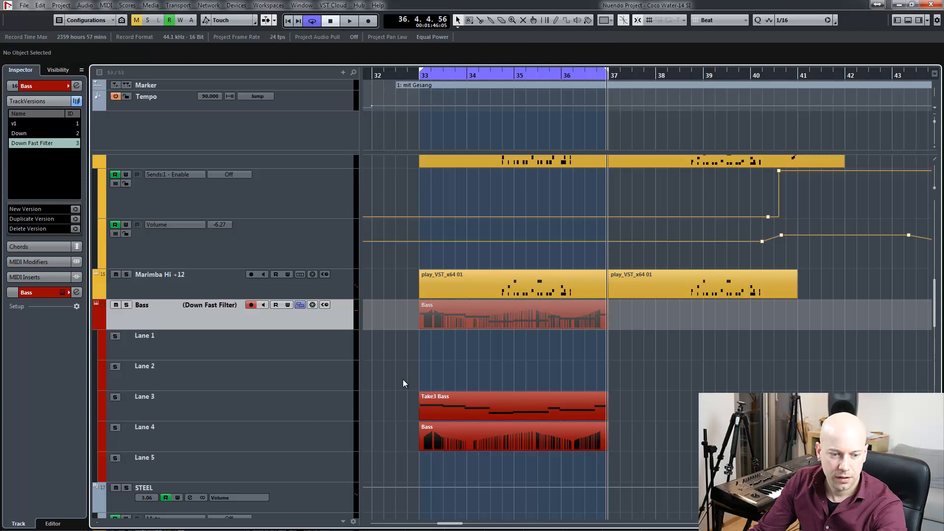
Replace the Lane 4 event of Down Fast Filter by deleting it and recording a new filter take from bar 33
{"action": "left_click", "coordinate": [462, 435]}
{"action": "key", "text": "Delete"}
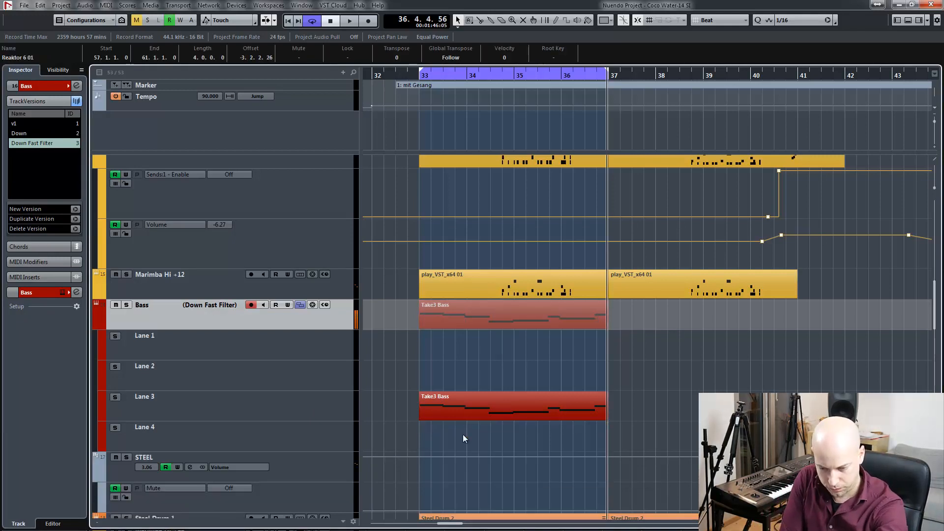
{"action": "key", "text": "KP_1"}
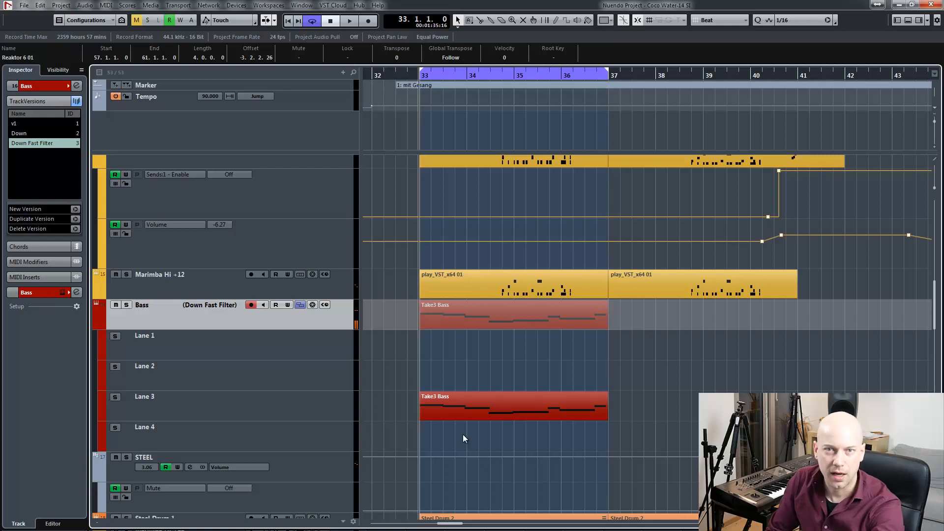
{"action": "key", "text": "KP_Multiply"}
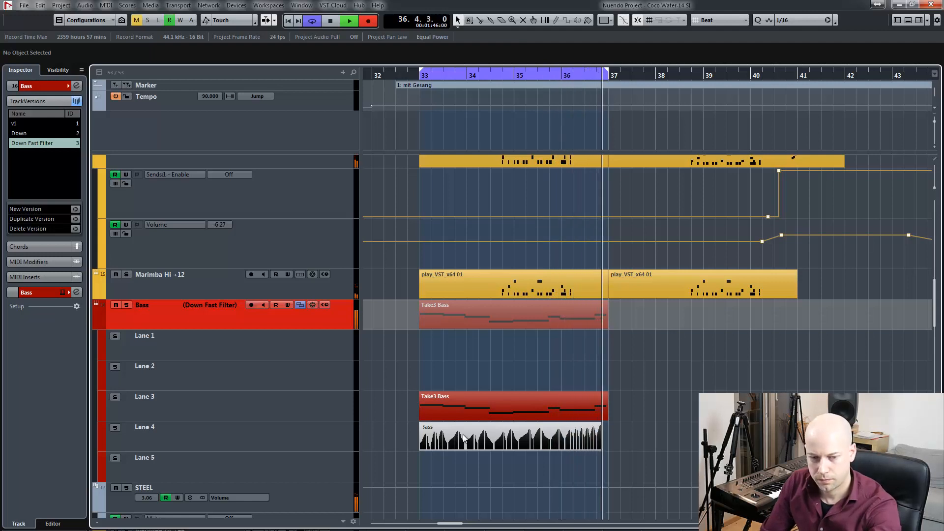
{"action": "key", "text": "space"}
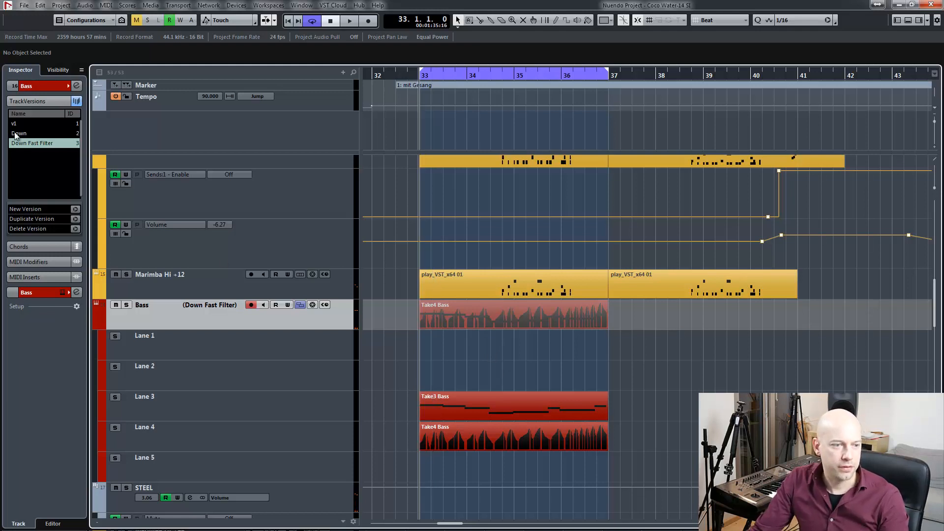
Play back the Bass track while switching between the Down and Down Fast Filter versions to compare them
{"action": "key", "text": "space"}
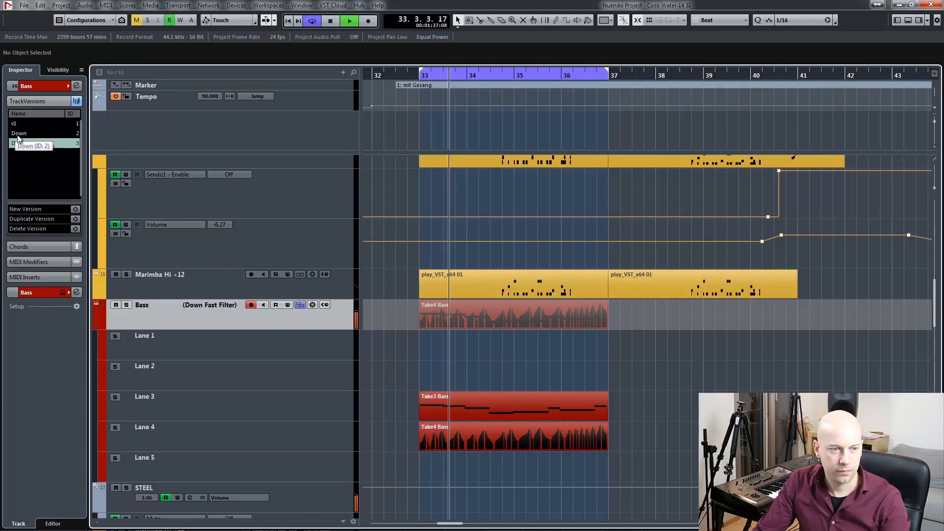
{"action": "left_click", "coordinate": [18, 134]}
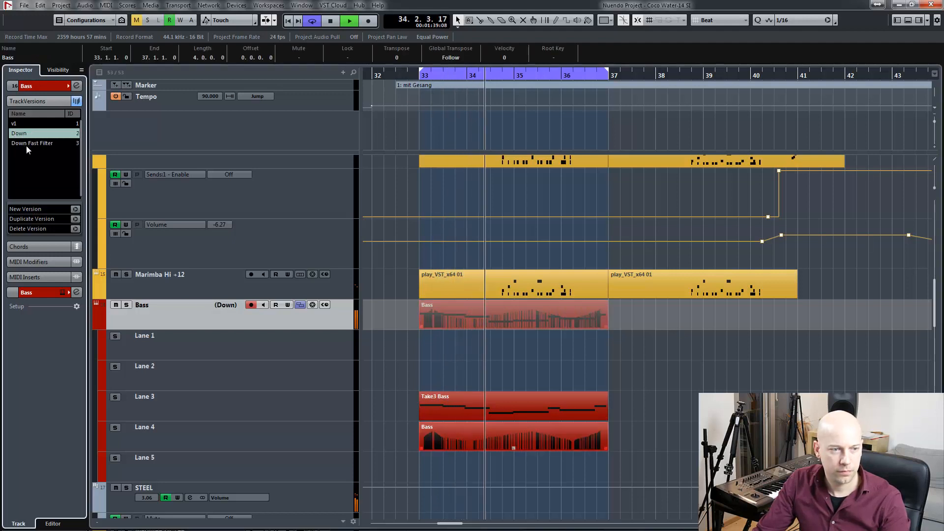
{"action": "left_click", "coordinate": [28, 143]}
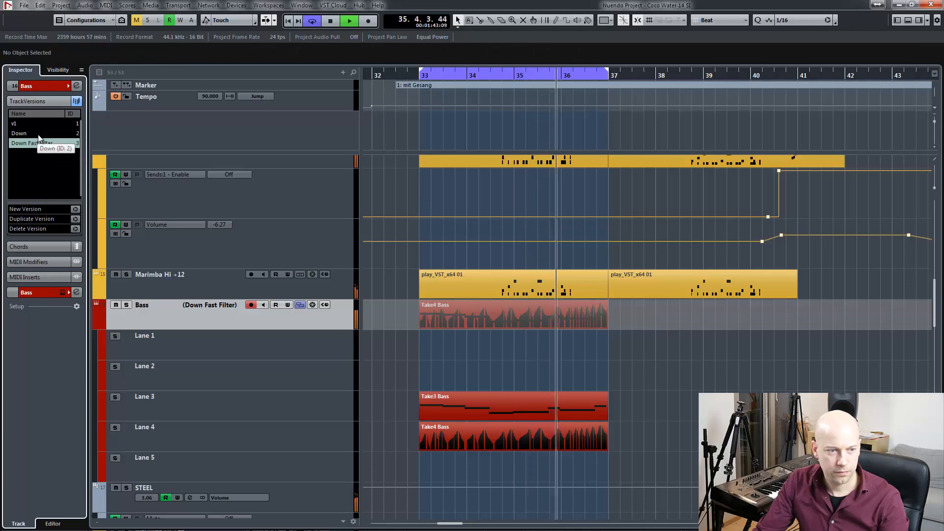
{"action": "left_click", "coordinate": [37, 134]}
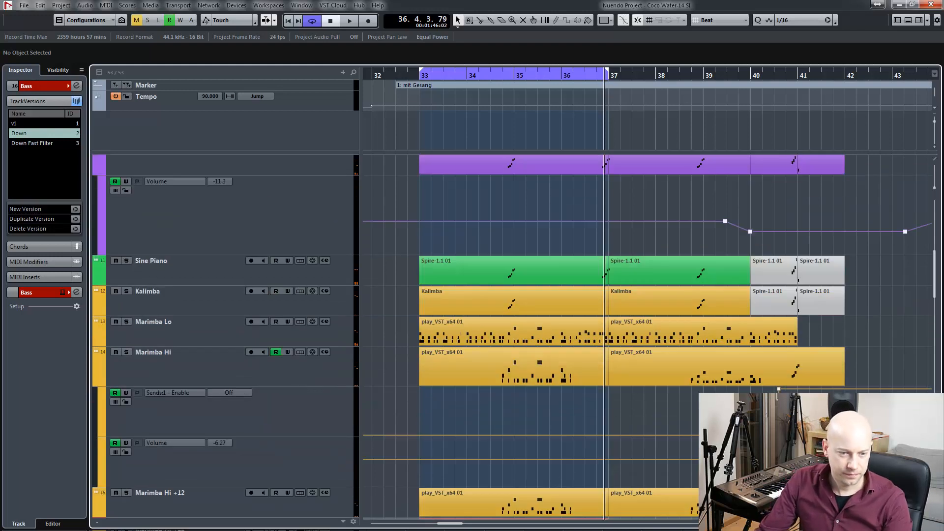
Record-enable both Steel Drum 1 and Steel Drum 2 and record a take on them simultaneously from bar 32
{"action": "left_click", "coordinate": [234, 345]}
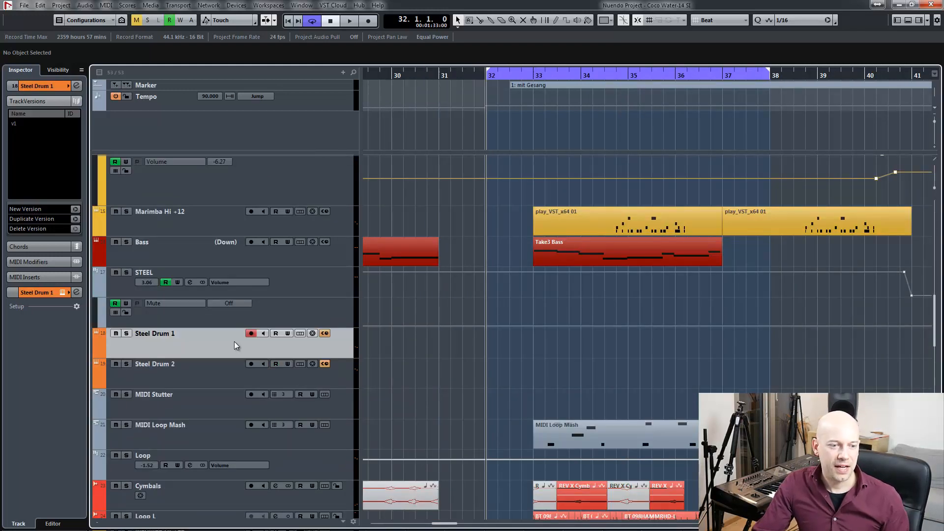
{"action": "left_click", "coordinate": [208, 367]}
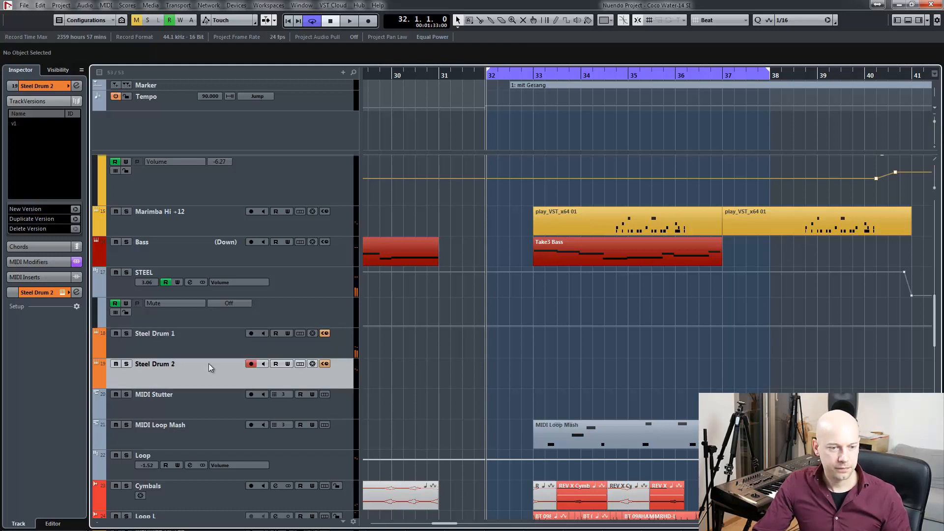
{"action": "left_click", "coordinate": [251, 334]}
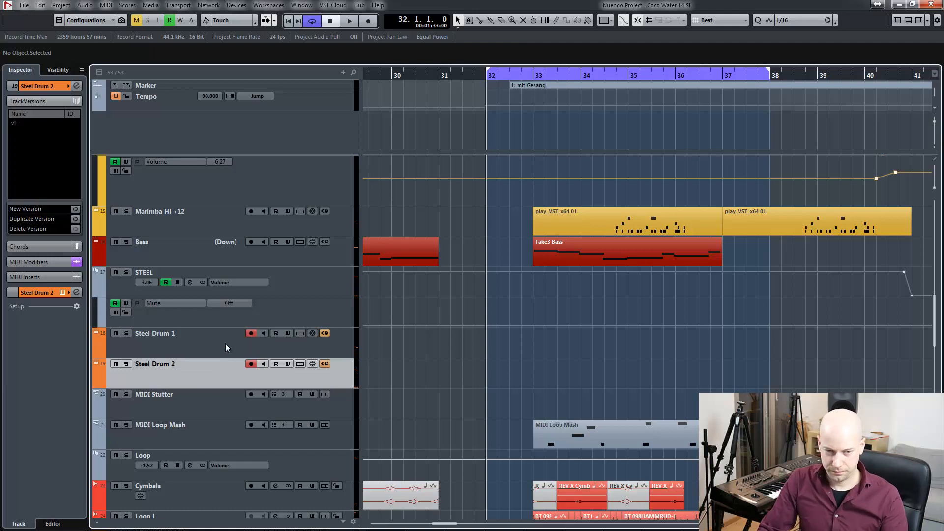
{"action": "key", "text": "KP_Multiply"}
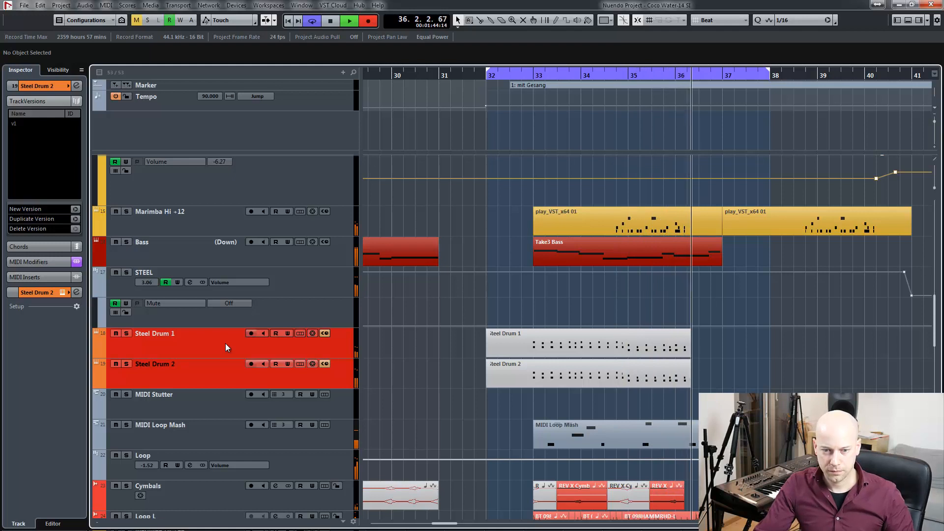
{"action": "key", "text": "space"}
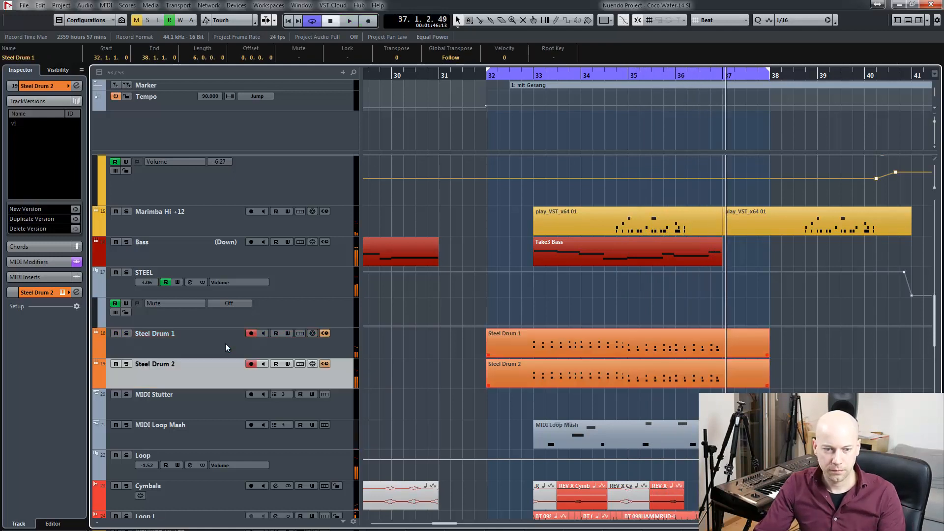
Create new version v2 on Steel Drum 1 and Steel Drum 2 together and record a second take from bar 32
{"action": "left_click", "coordinate": [189, 341], "text": "ctrl"}
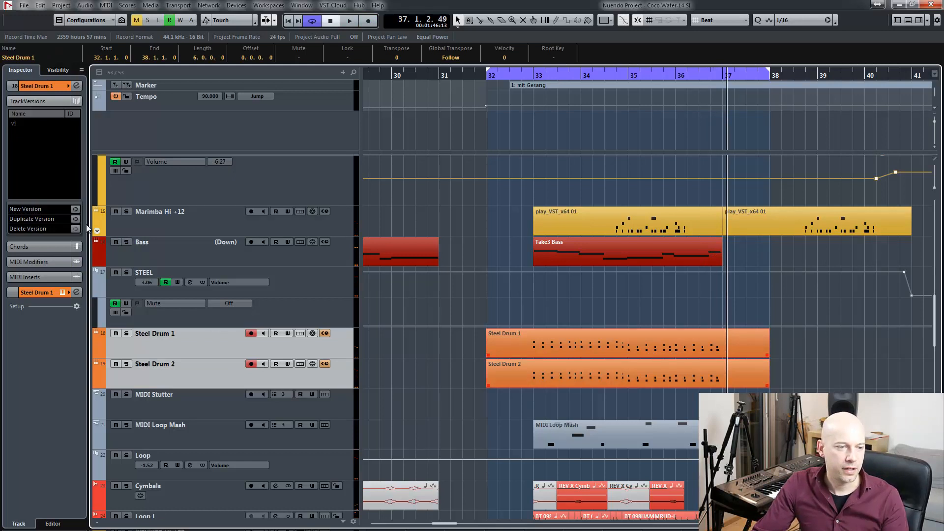
{"action": "left_click", "coordinate": [76, 210]}
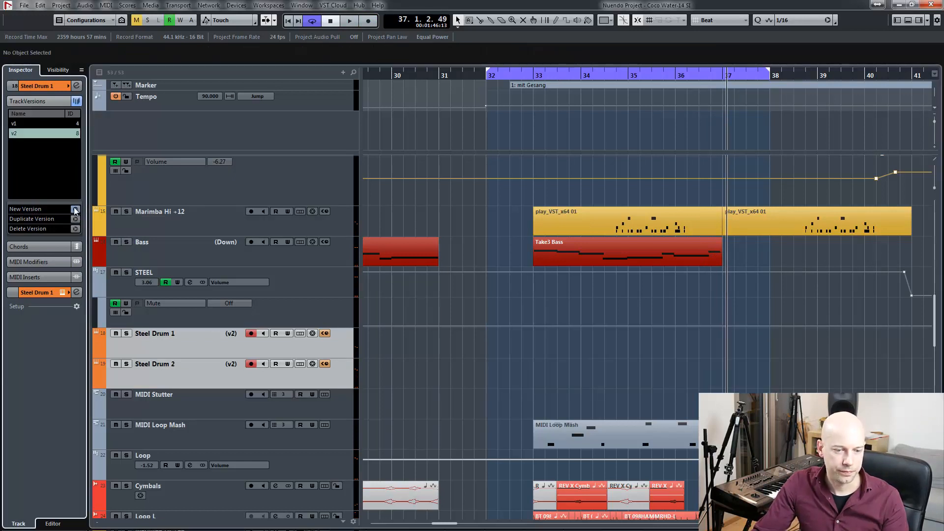
{"action": "key", "text": "KP_1"}
{"action": "key", "text": "KP_Multiply"}
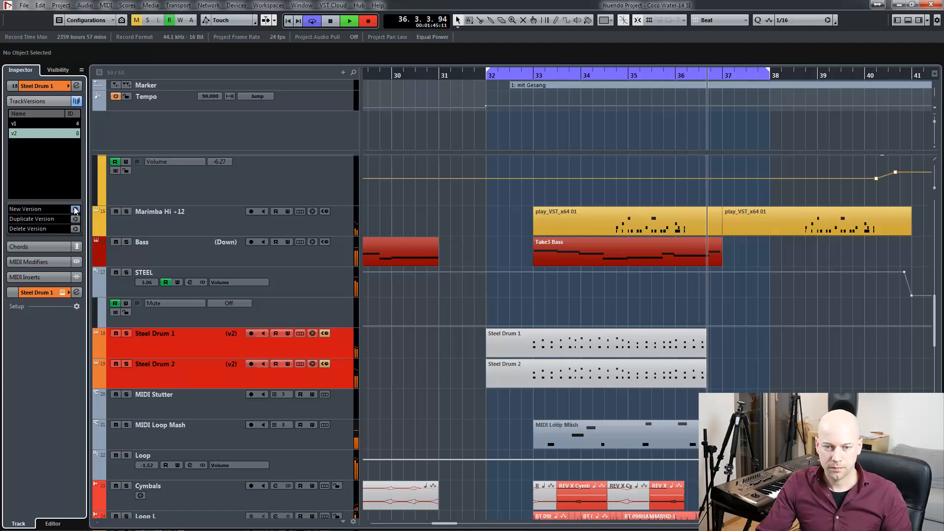
{"action": "key", "text": "space"}
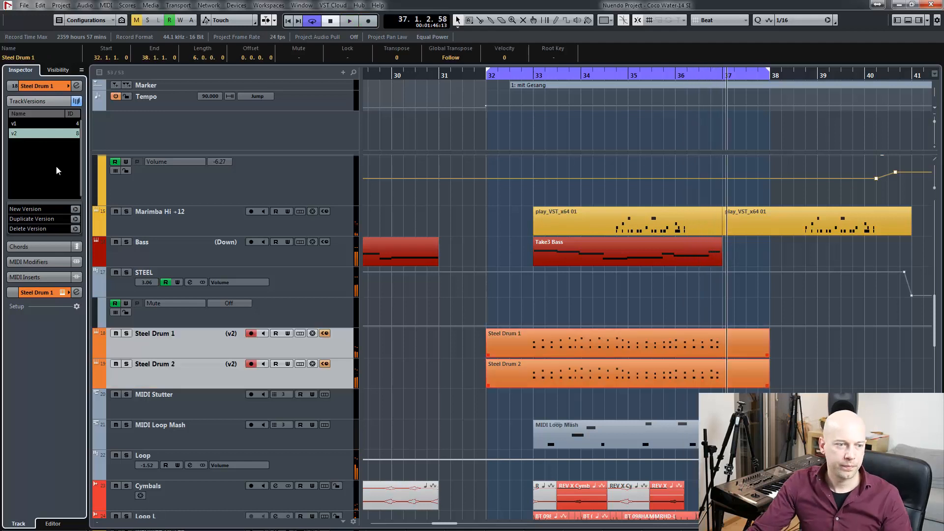
Create new version v3 on both Steel Drum tracks and record a third take from bar 32
{"action": "left_click", "coordinate": [75, 211]}
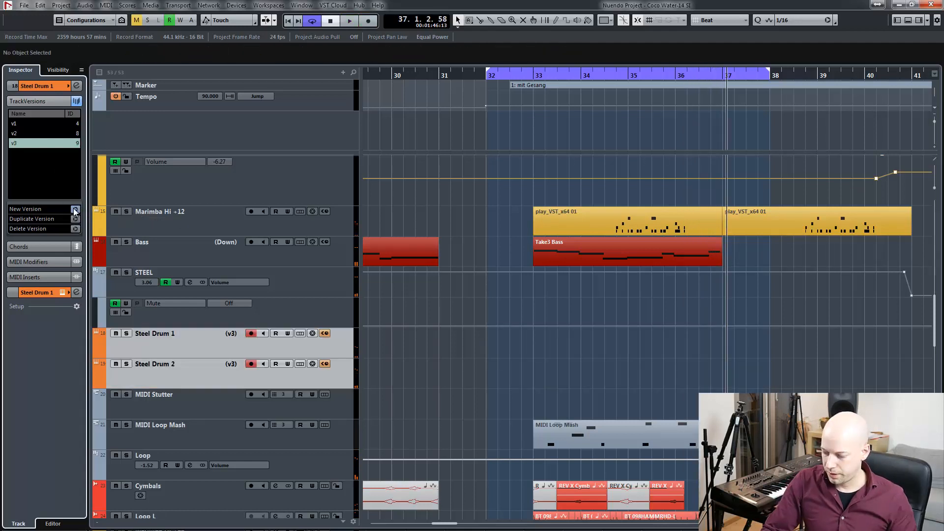
{"action": "key", "text": "KP_1"}
{"action": "key", "text": "KP_Multiply"}
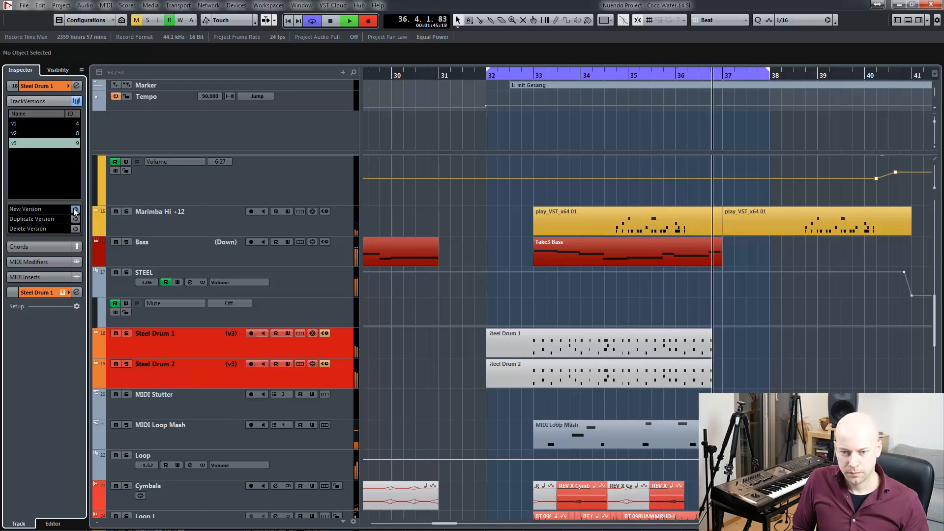
{"action": "key", "text": "space"}
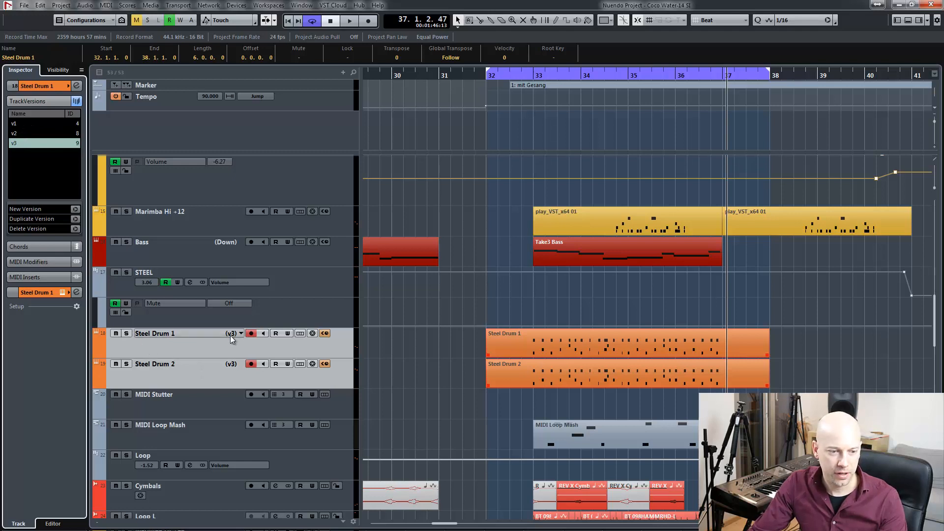
Switch both Steel Drum tracks through v2, v1 and v3 to examine the events in each version
{"action": "left_click", "coordinate": [21, 133]}
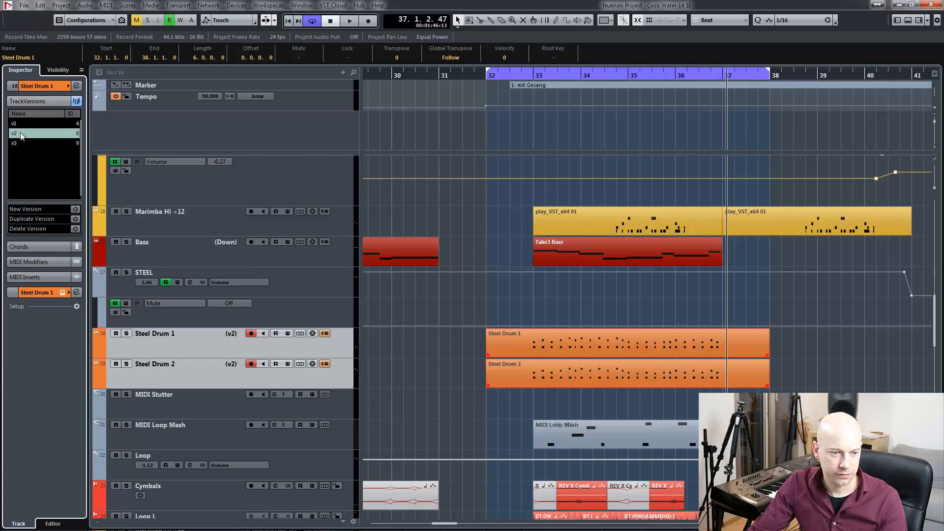
{"action": "left_click", "coordinate": [20, 126]}
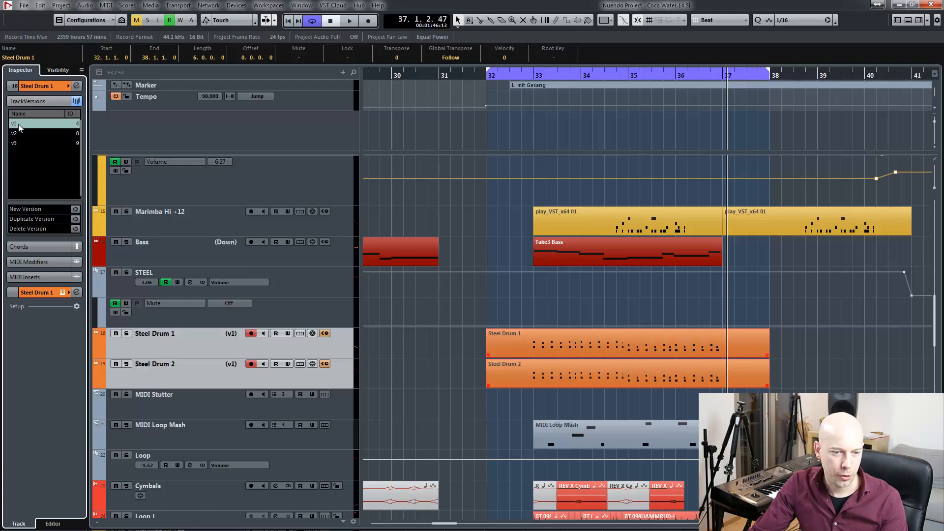
{"action": "left_click", "coordinate": [19, 133]}
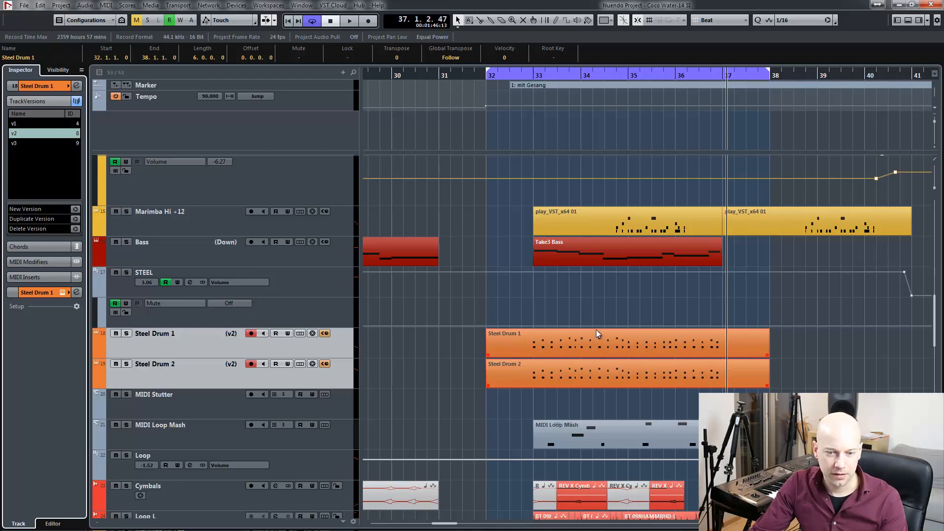
{"action": "left_click", "coordinate": [19, 143]}
Play back from bar 32 while switching the Steel Drum tracks from v3 to v1, v2 and back to v3
{"action": "key", "text": "KP_1"}
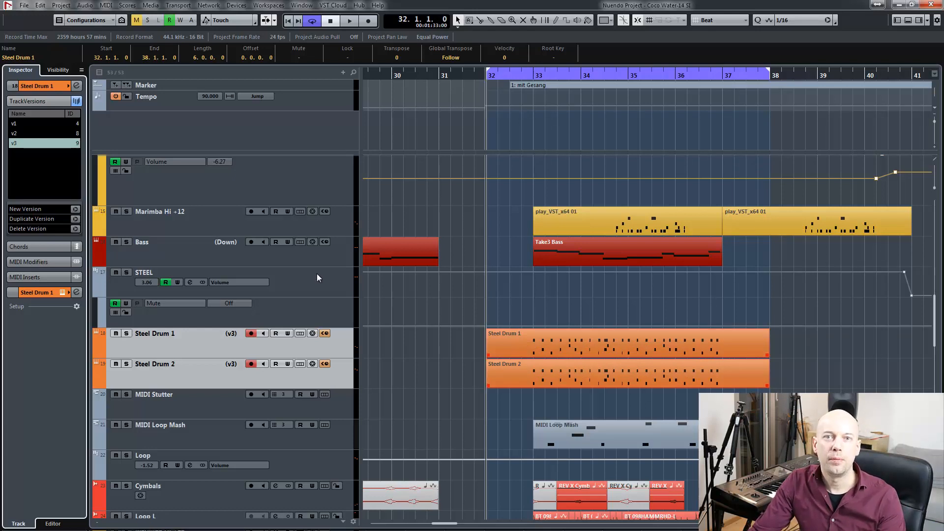
{"action": "key", "text": "space"}
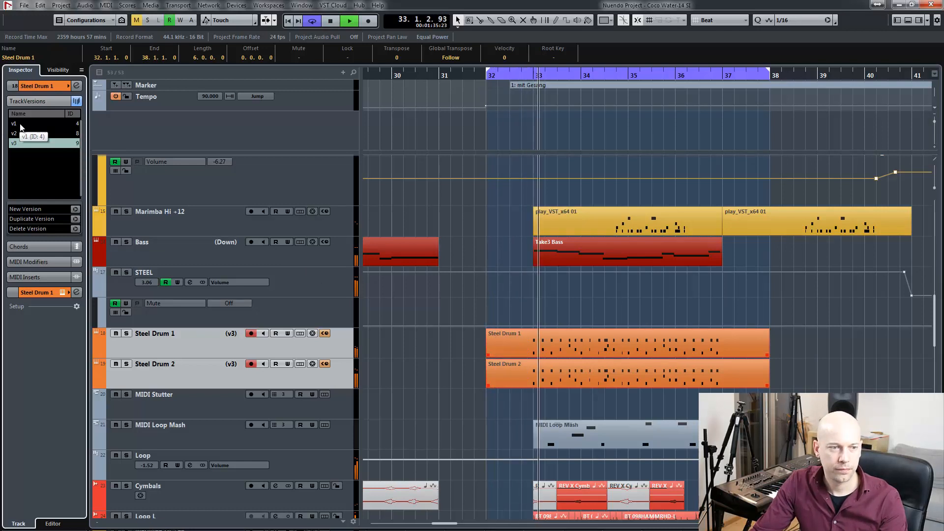
{"action": "left_click", "coordinate": [20, 125]}
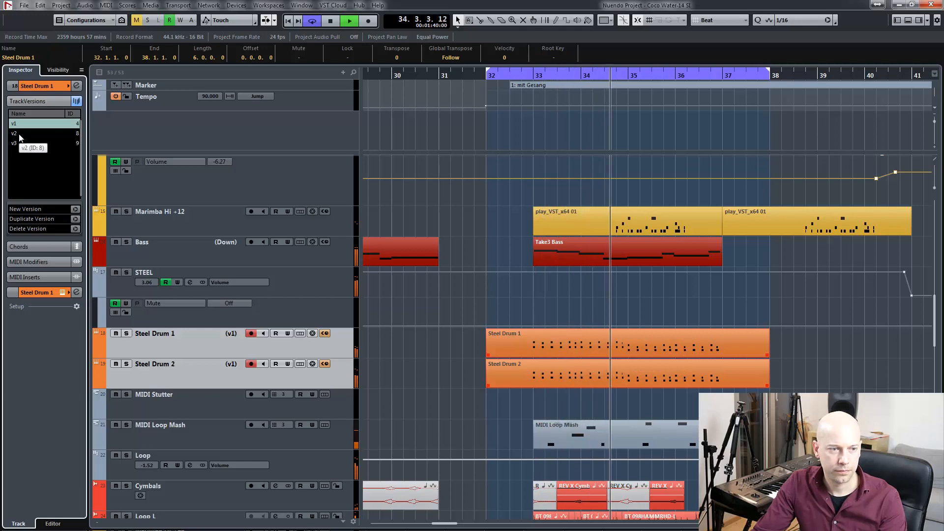
{"action": "left_click", "coordinate": [19, 135]}
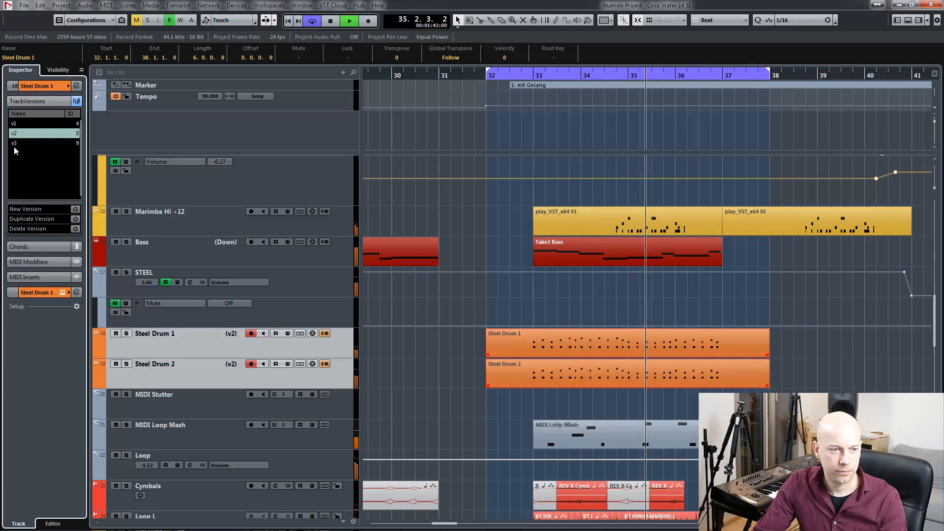
{"action": "left_click", "coordinate": [15, 143]}
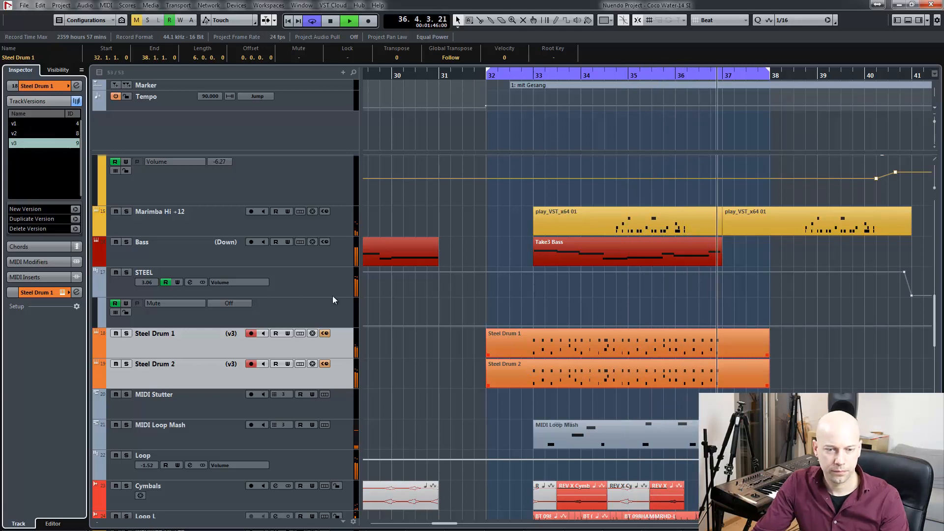
{"action": "key", "text": "space"}
{"action": "left_click", "coordinate": [453, 342]}
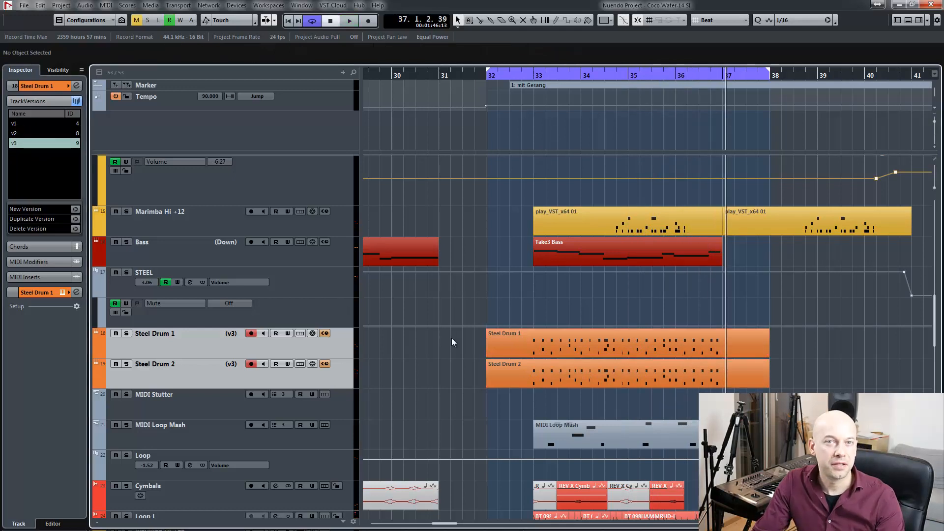